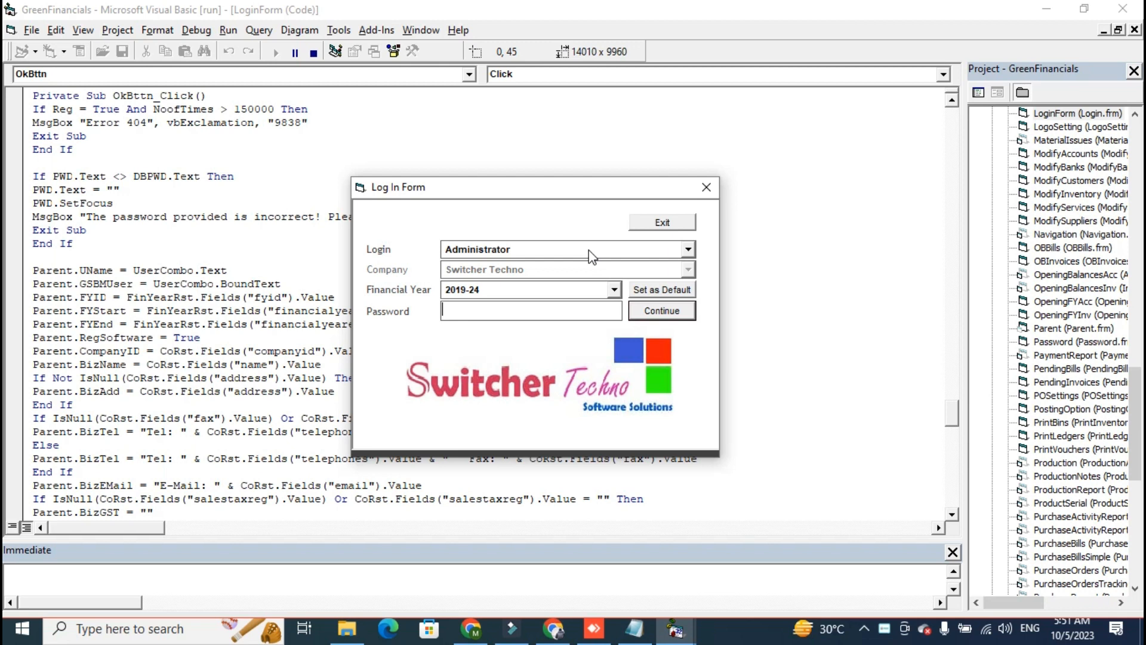
- Log in with the Administrator account by entering the account password
click(575, 252)
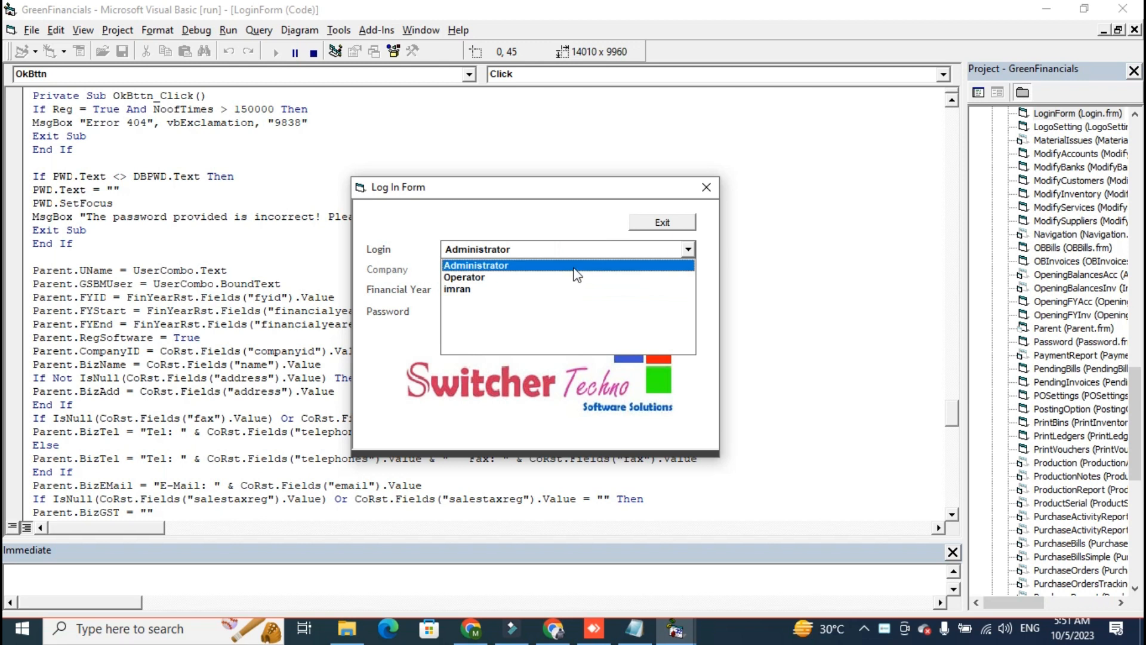
click(564, 266)
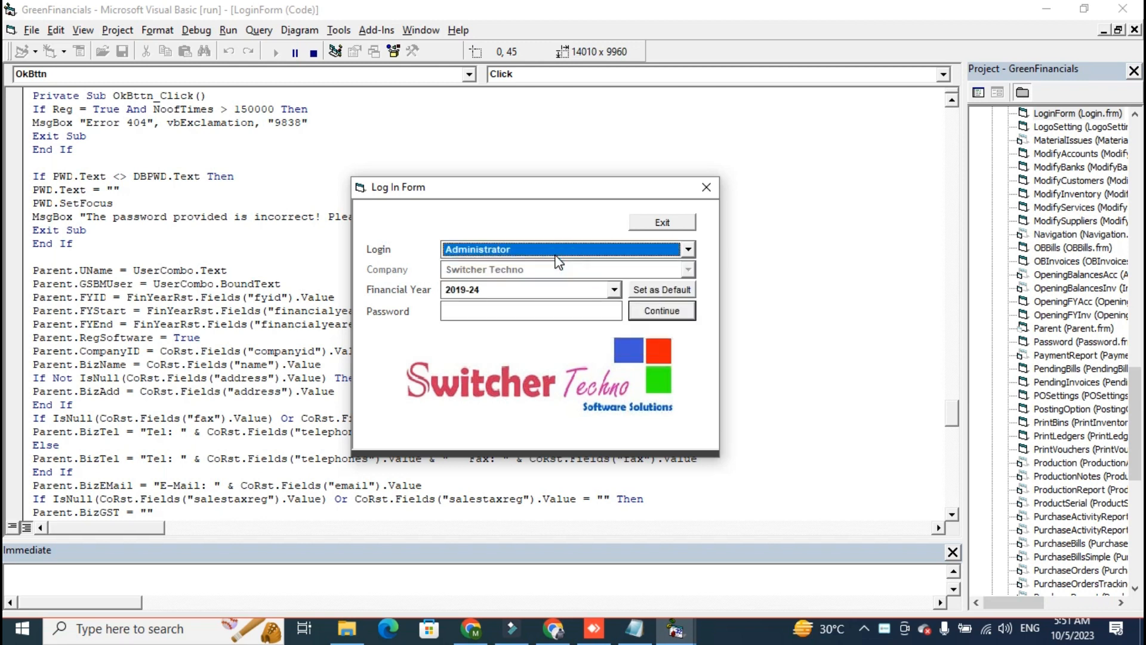
click(556, 254)
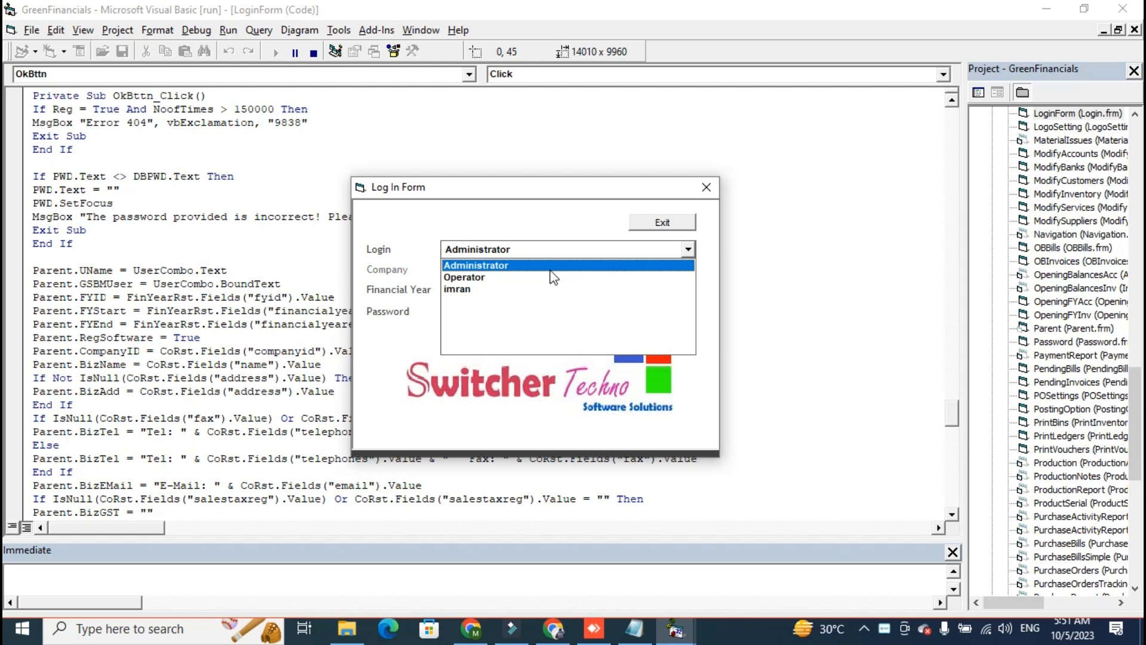
click(546, 266)
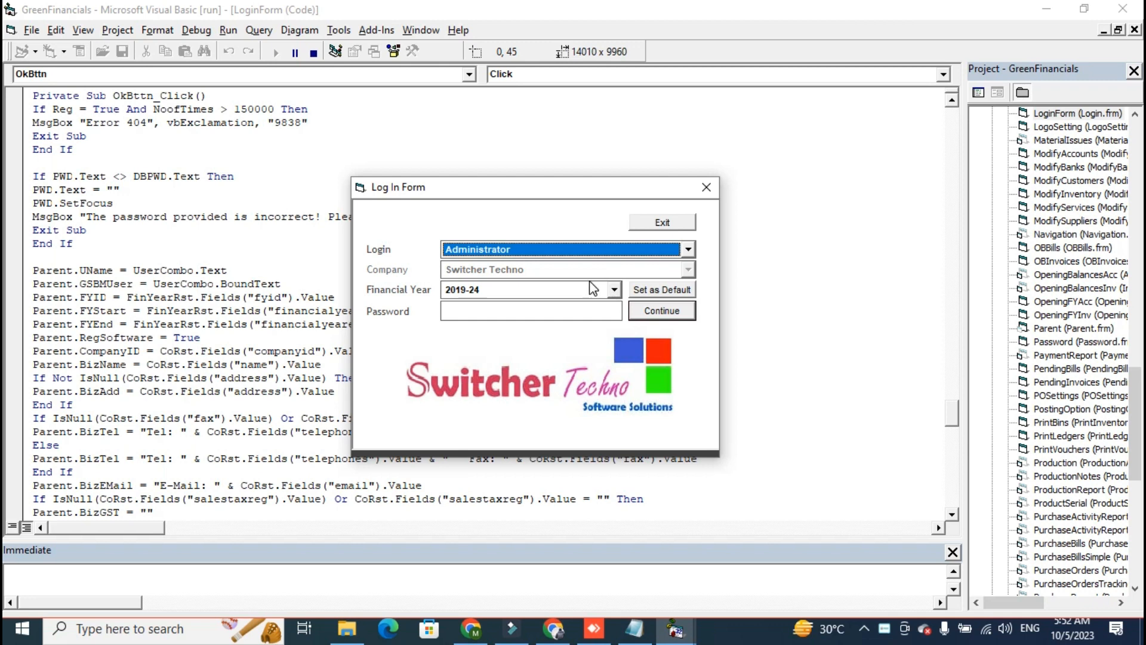
click(606, 306)
click(656, 316)
key(Return)
text(***)
key(Return)
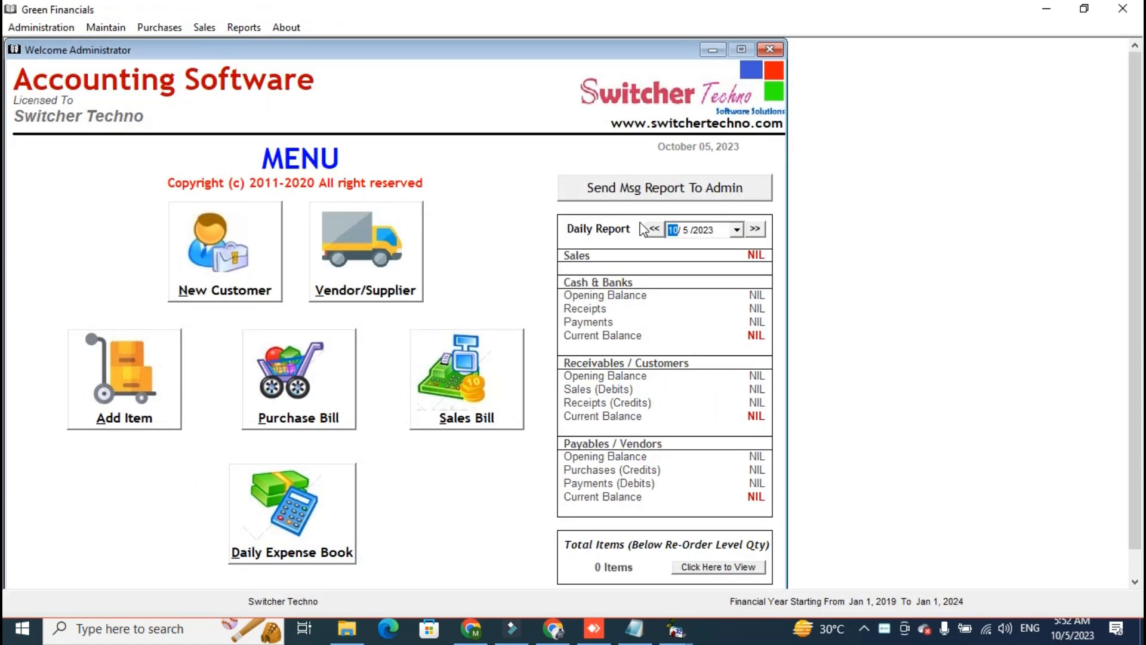
- Open the Chart of Accounts and examine the main account types with their sub account types and accounts
click(93, 30)
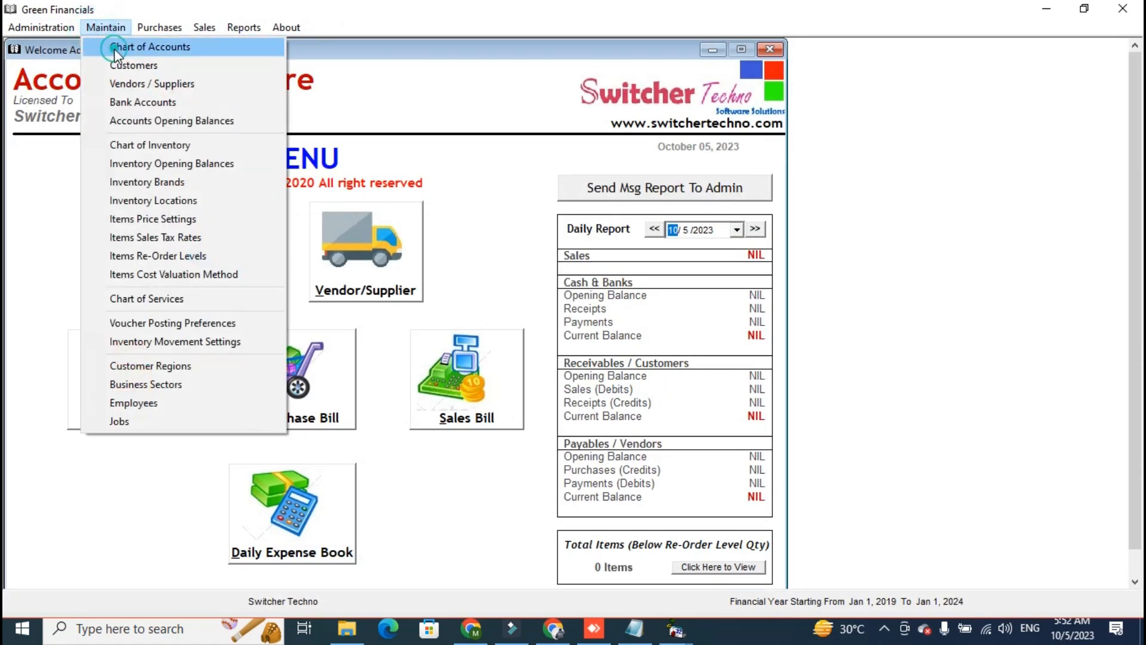
click(116, 47)
key(Down)
key(Down)
key(Down)
key(Down)
key(Down)
key(Down)
key(Down)
key(Down)
key(Down)
key(Down)
key(Down)
key(Down)
key(Down)
key(Down)
key(Down)
key(Down)
key(Down)
key(Down)
key(Down)
key(Down)
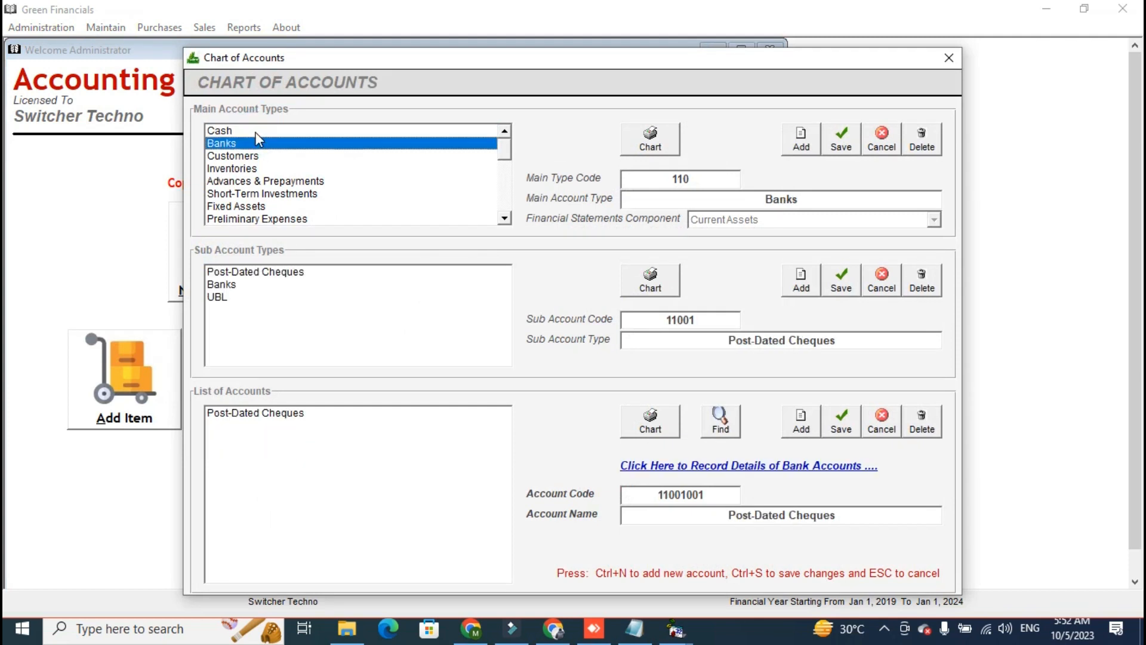
key(Down)
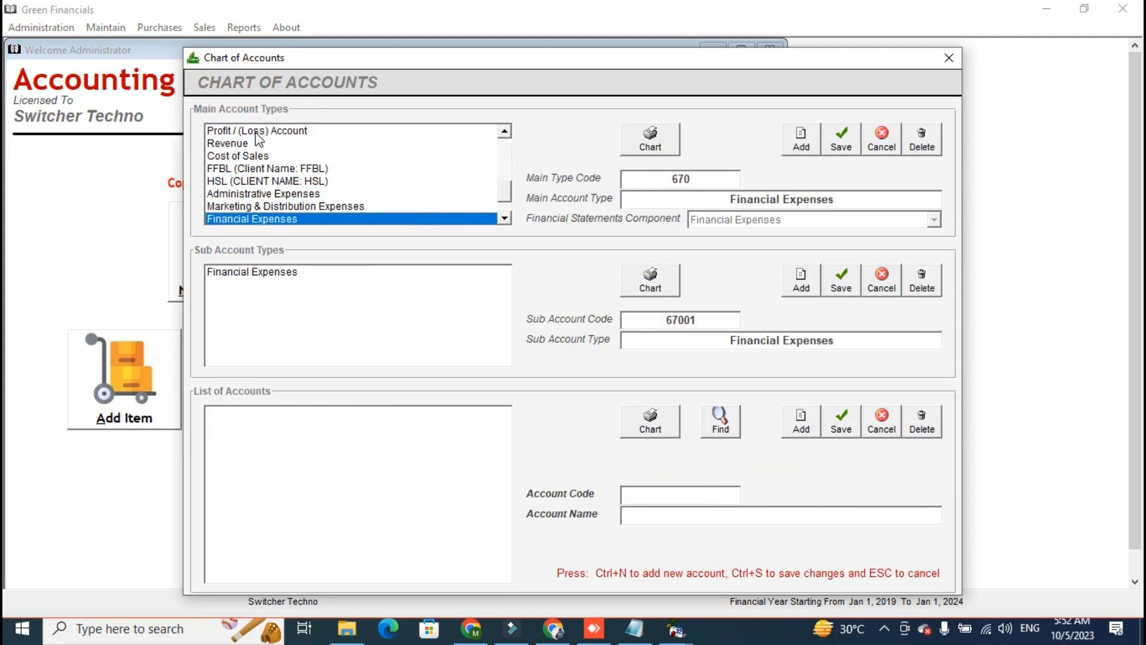
key(Up)
key(Up)
key(Down)
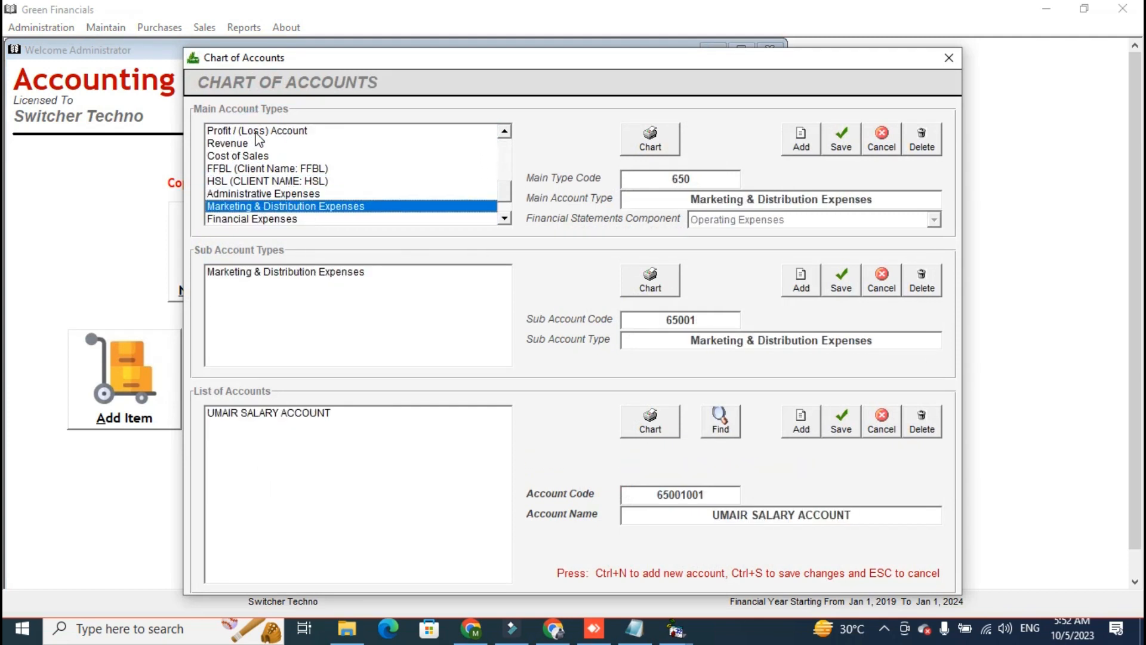
key(Down)
key(Up)
key(Down)
key(Down)
key(Down)
key(Up)
key(Up)
key(Up)
key(Up)
key(Up)
key(Up)
key(Up)
key(Up)
key(Up)
key(Up)
key(Up)
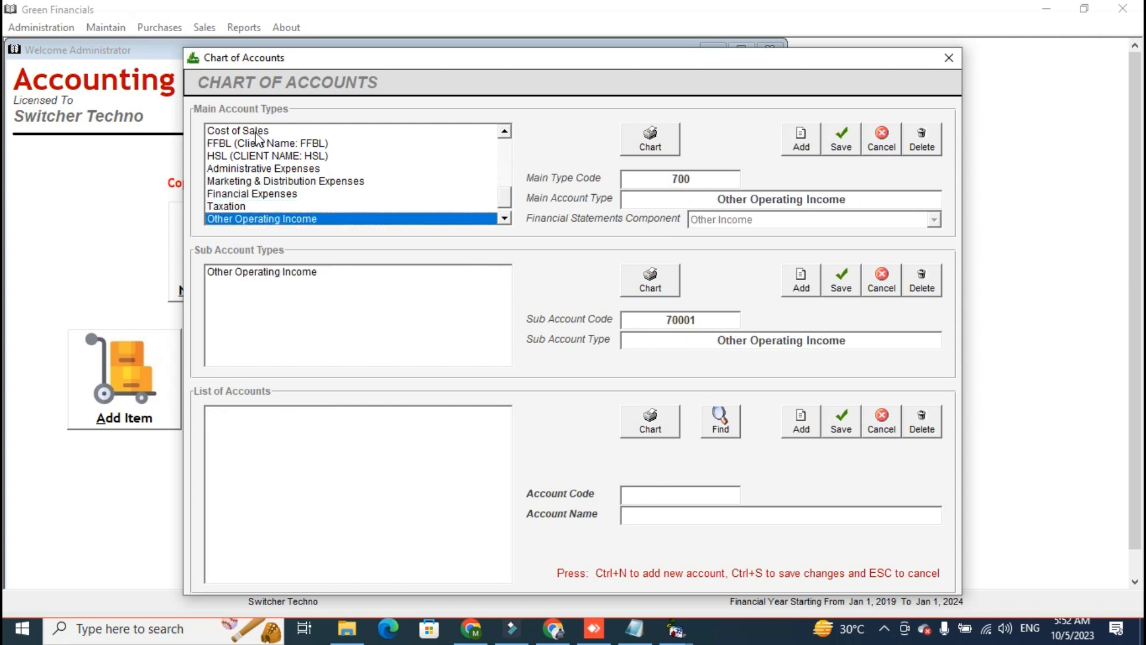
key(Up)
key(Up)
key(Up)
key(Up)
key(Up)
key(Up)
key(Up)
key(Up)
key(Up)
key(Up)
key(Up)
key(Up)
key(Up)
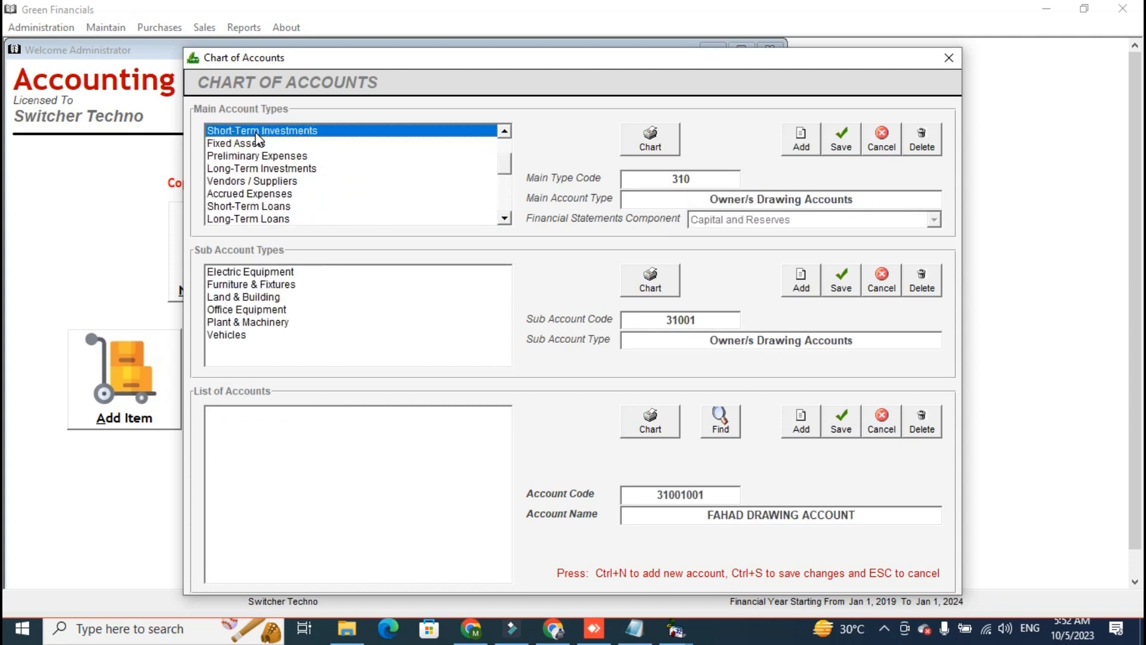
key(Down)
key(Down)
key(Down)
key(Down)
key(Down)
key(Down)
key(Down)
key(Down)
key(Down)
key(Down)
key(Down)
key(Down)
key(Down)
key(Down)
key(Down)
key(Down)
key(Down)
key(Down)
key(Down)
key(Down)
key(Down)
key(Down)
key(Down)
key(Down)
key(Down)
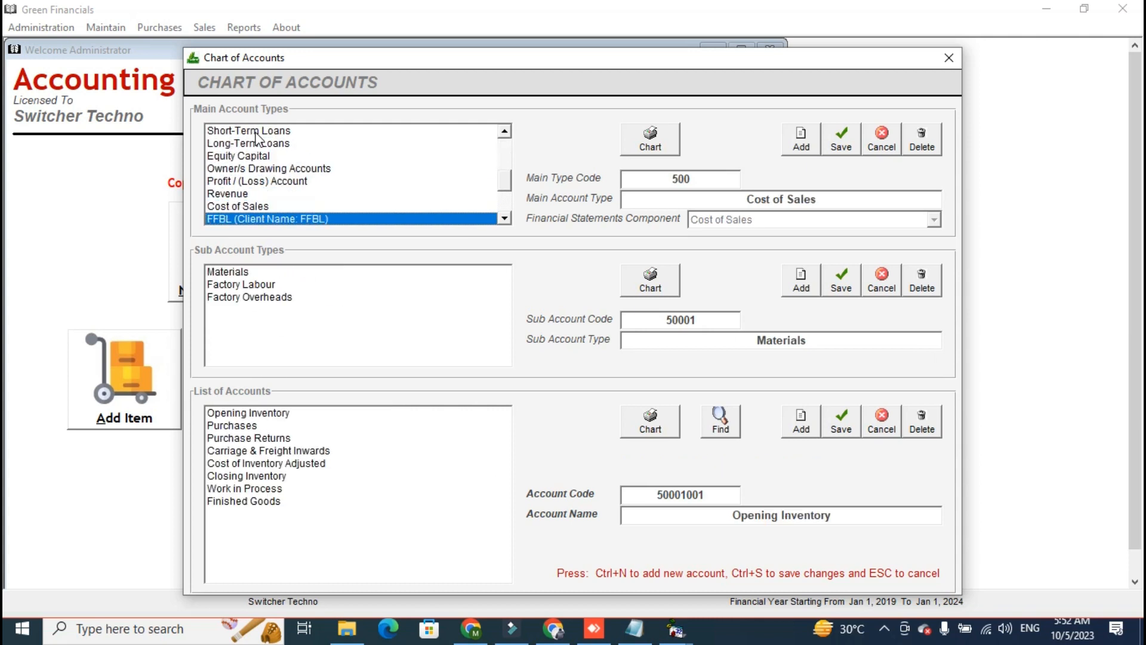
- Examine the accounts listed under the Other Expenses sub account type, then close the Chart of Accounts
click(272, 296)
click(276, 281)
click(278, 273)
click(295, 491)
click(303, 425)
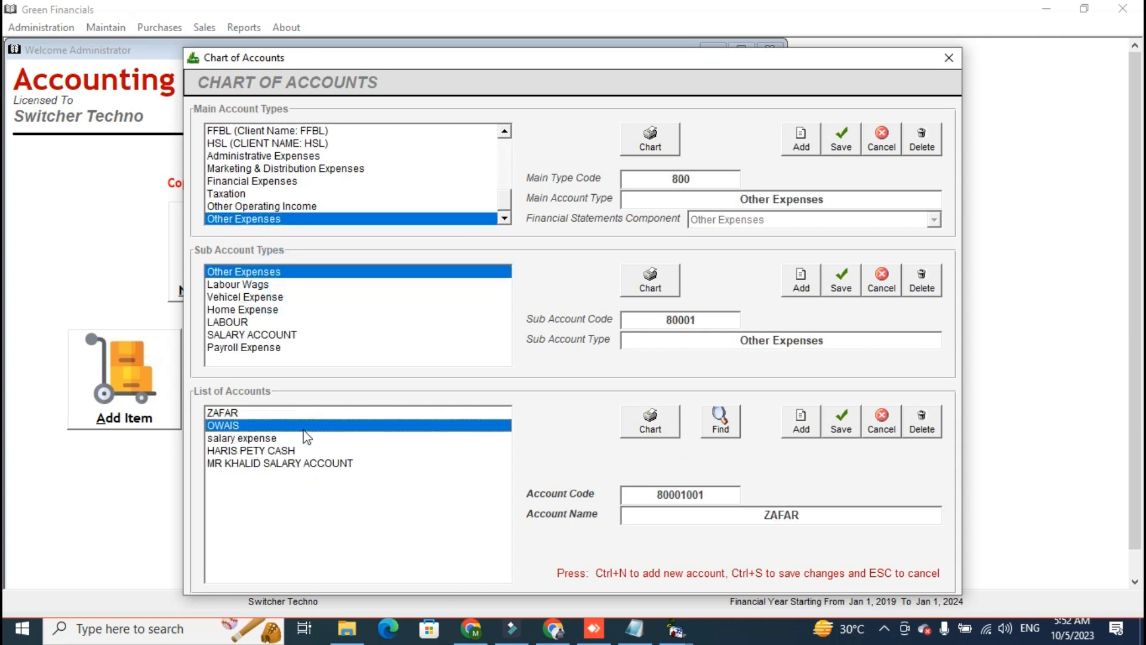
click(311, 413)
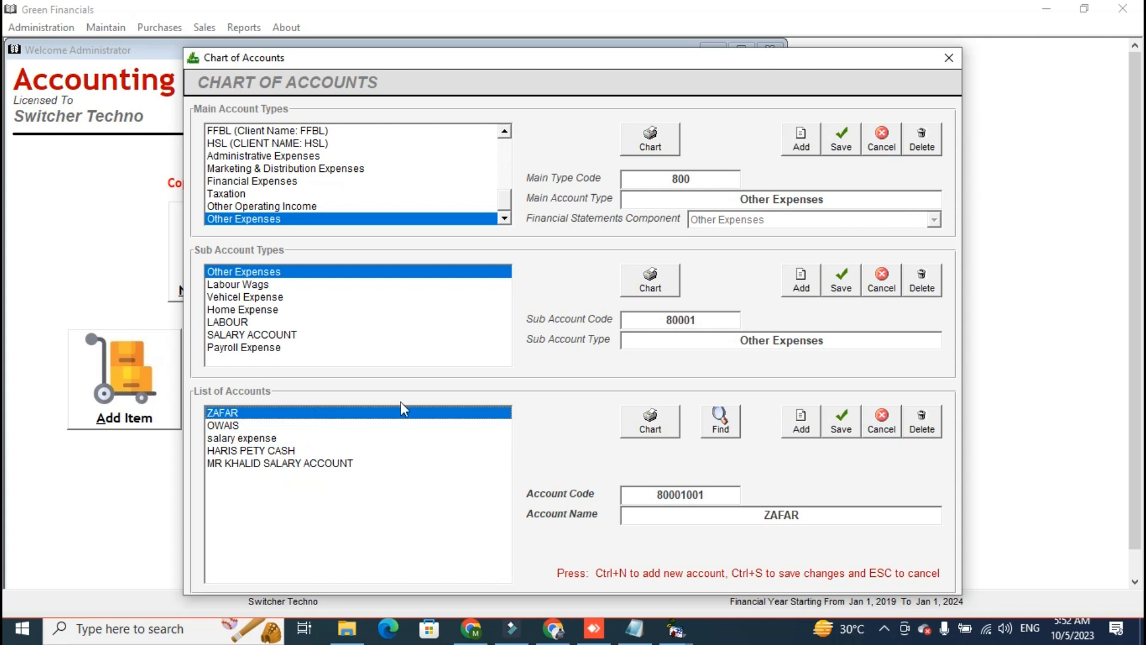
click(948, 58)
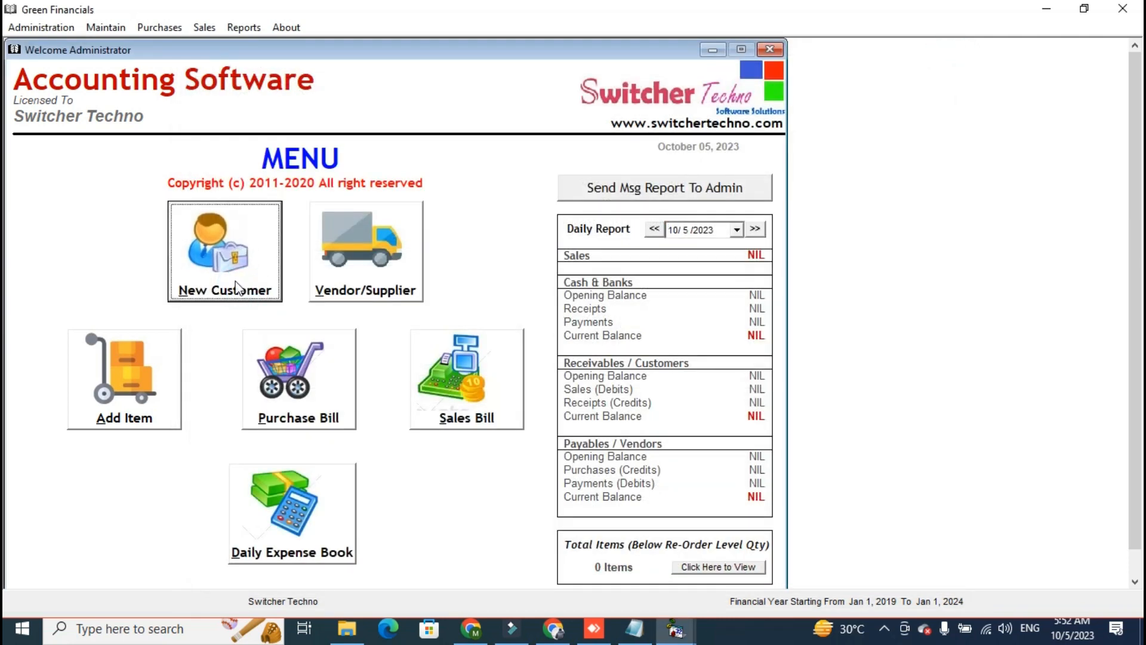
- Open the Customers form, choose the Credit Customer type and select the last customer in its list
click(245, 291)
click(269, 127)
click(275, 141)
drag(345, 53, 306, 40)
click(256, 115)
click(251, 132)
drag(466, 314, 479, 530)
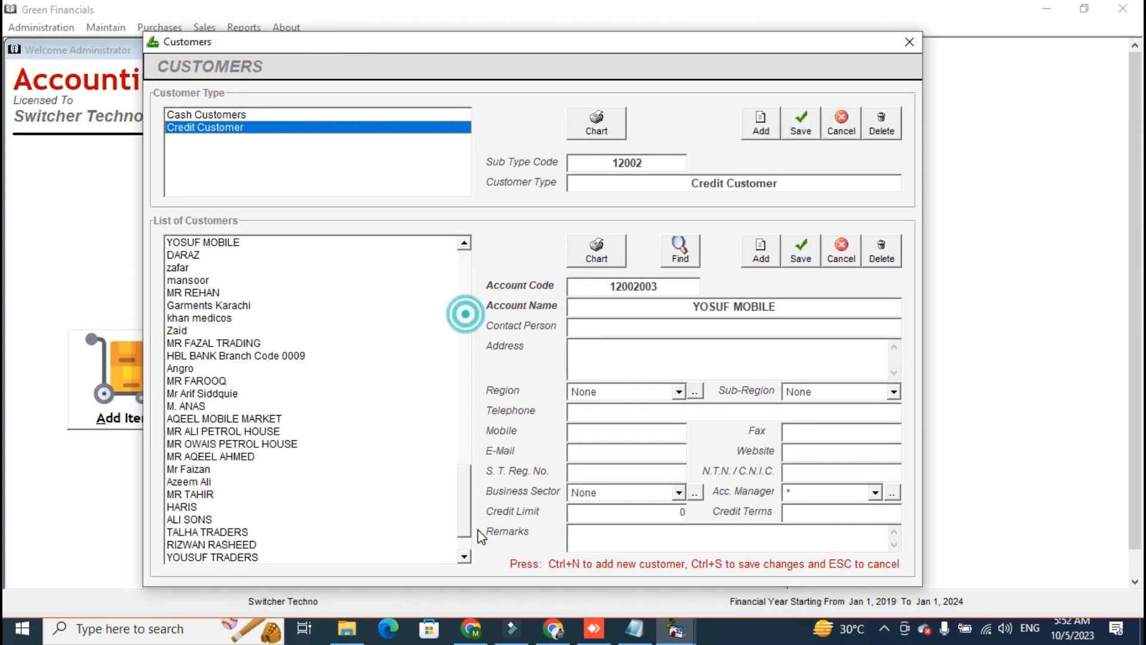
click(448, 557)
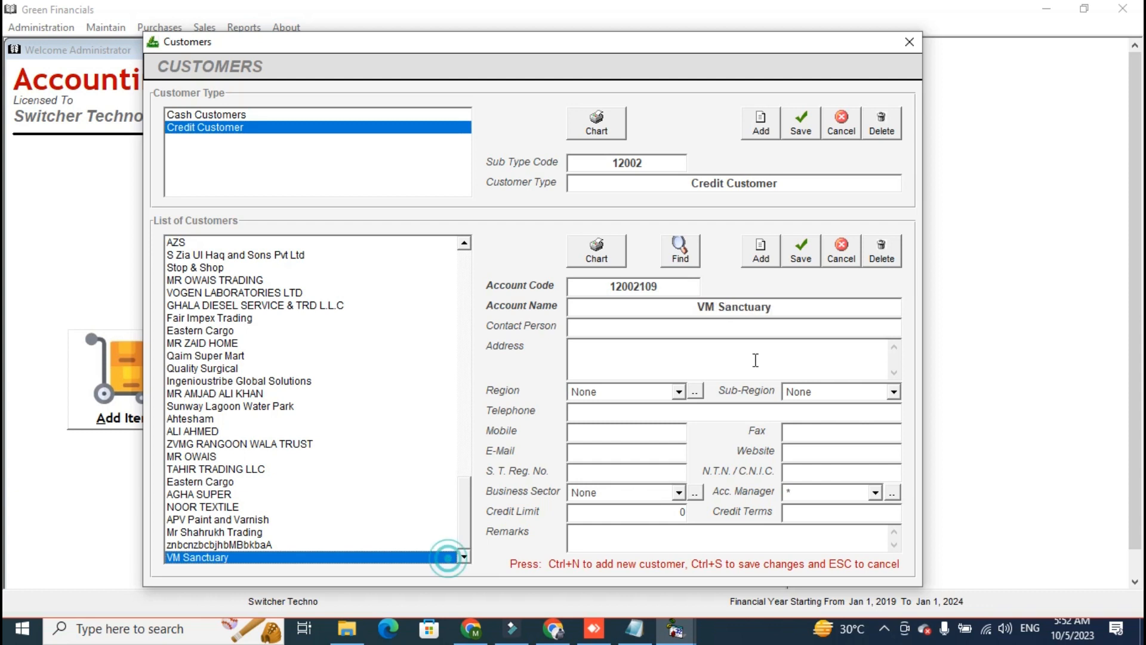
- Add a credit customer named IMRAN TRADING LLC with Region, Sub-Region and Business Sector set to None and Acc. Manager set to *
click(760, 262)
text(IMRAN TRADING LLC)
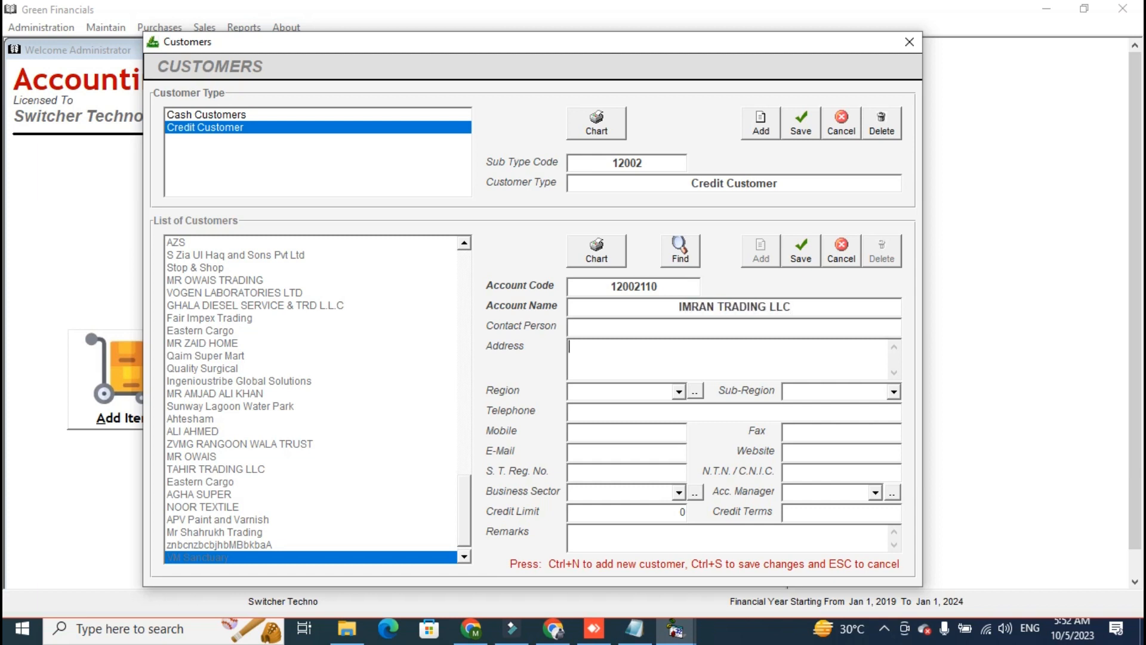
key(Tab)
key(Down)
key(Tab)
key(Down)
key(Tab)
key(Tab)
key(Tab)
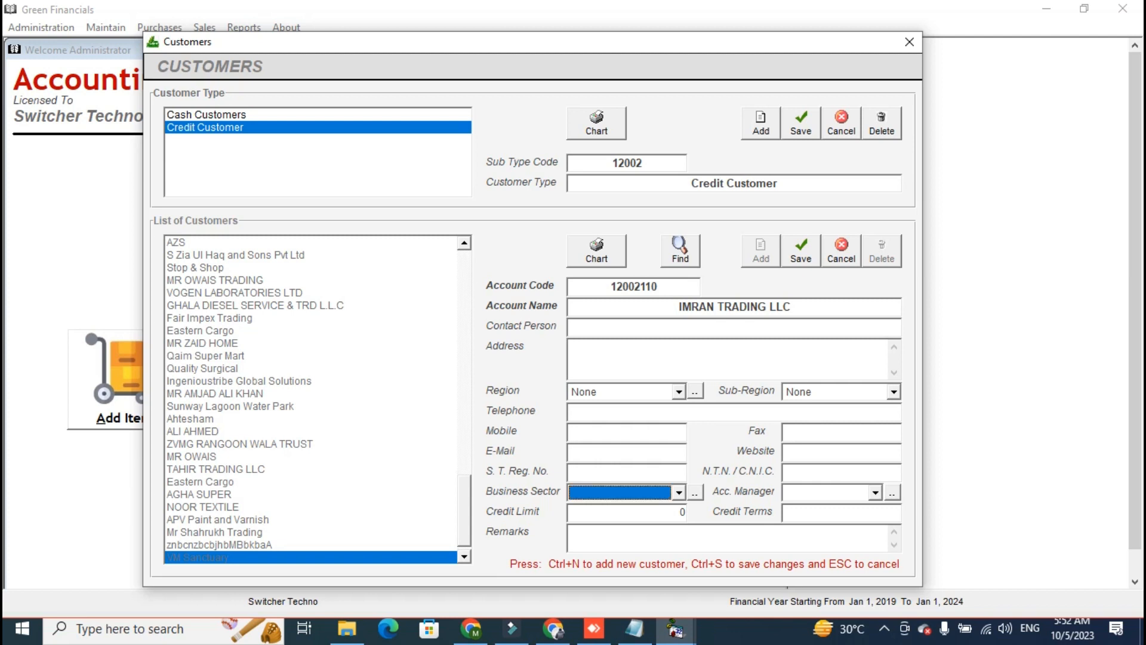
key(Down)
key(Tab)
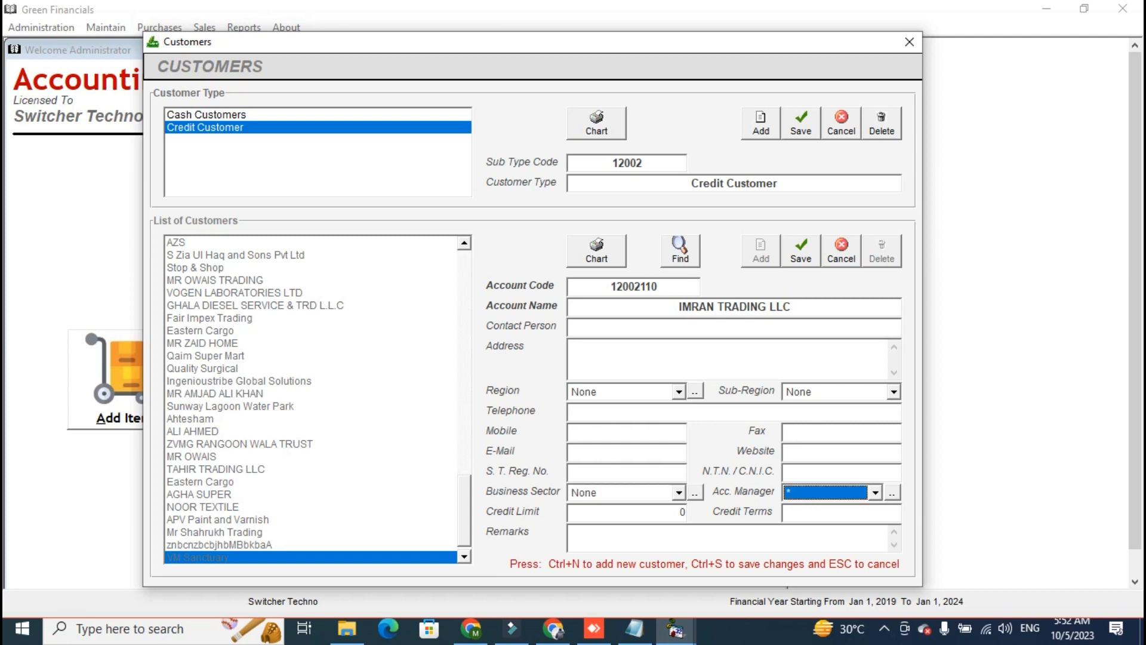
- Save the new customer record, select it in the customer list and close the Customers form
click(800, 251)
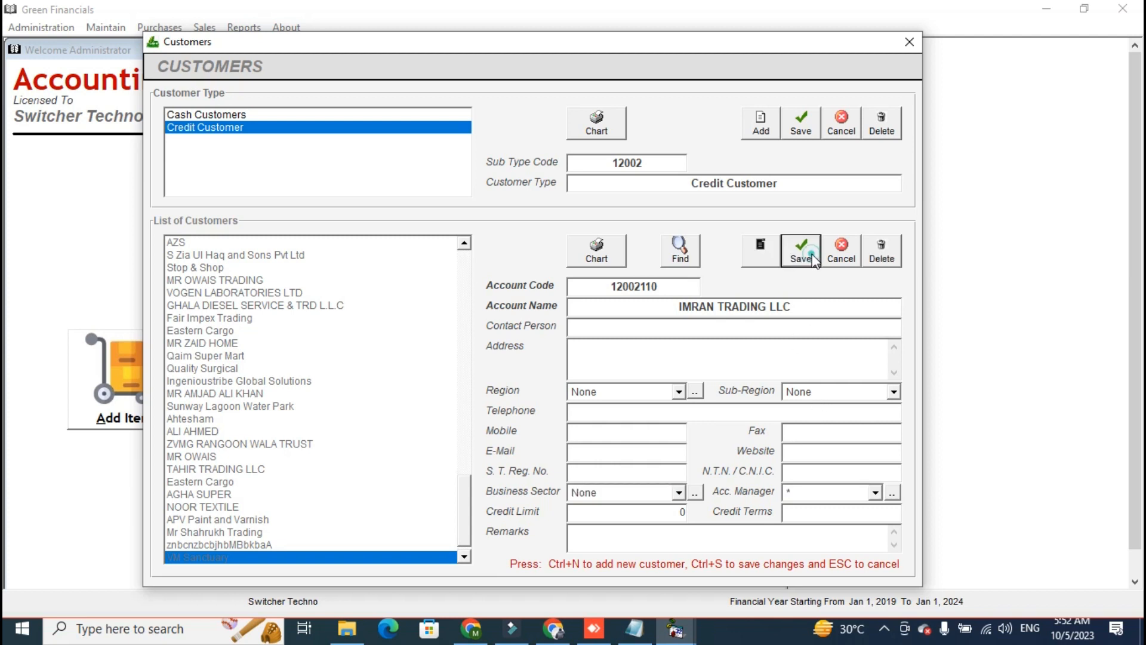
click(465, 476)
click(397, 557)
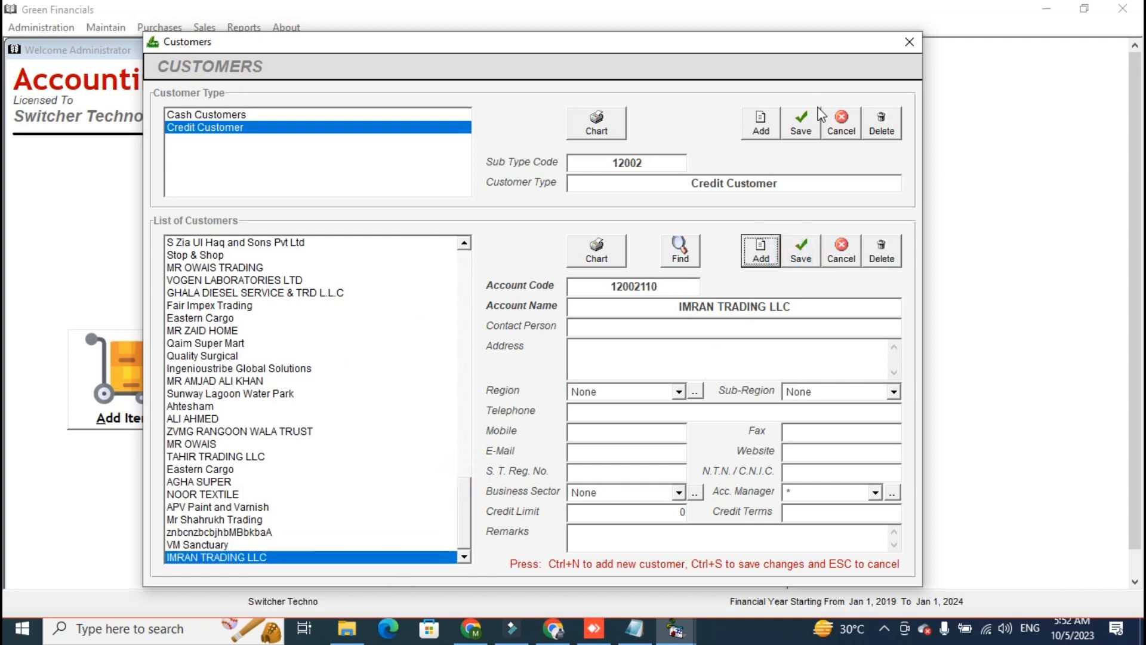
click(906, 46)
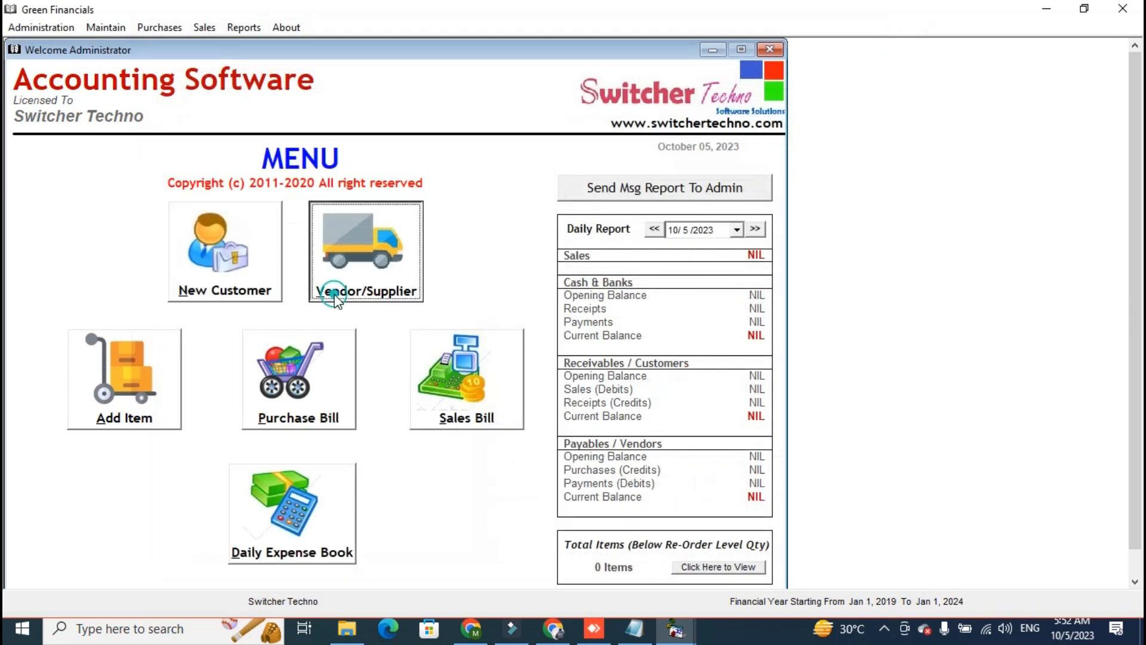
- Open the Vendors / Suppliers form, look over the credit and cash vendors, and close it
click(352, 281)
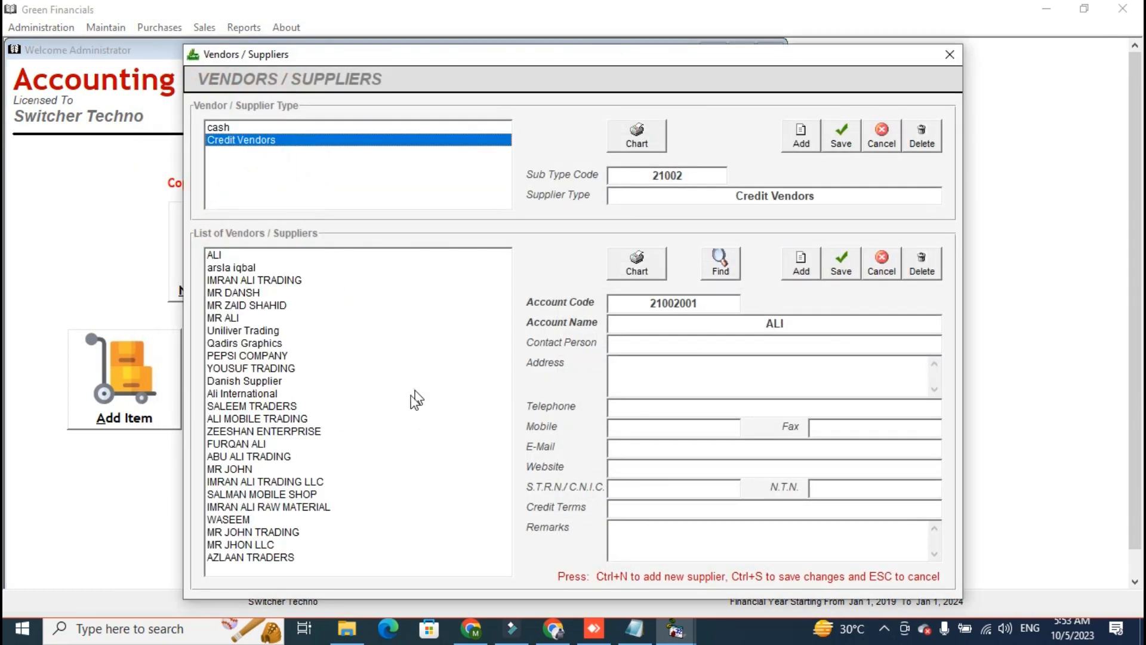
click(785, 275)
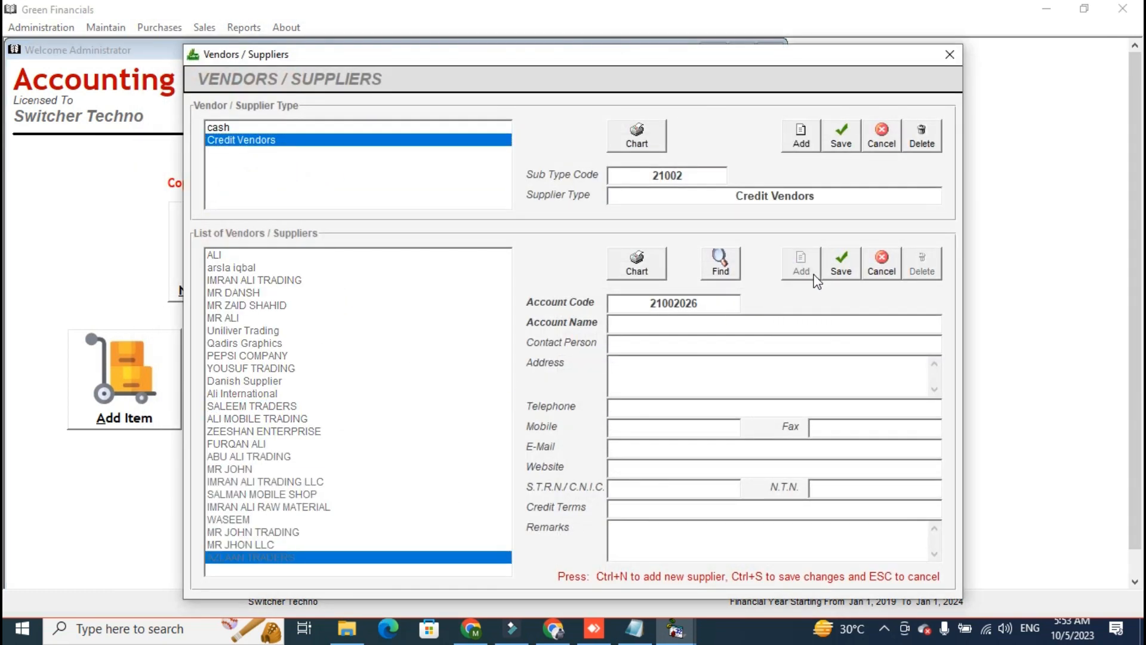
drag(402, 342, 410, 493)
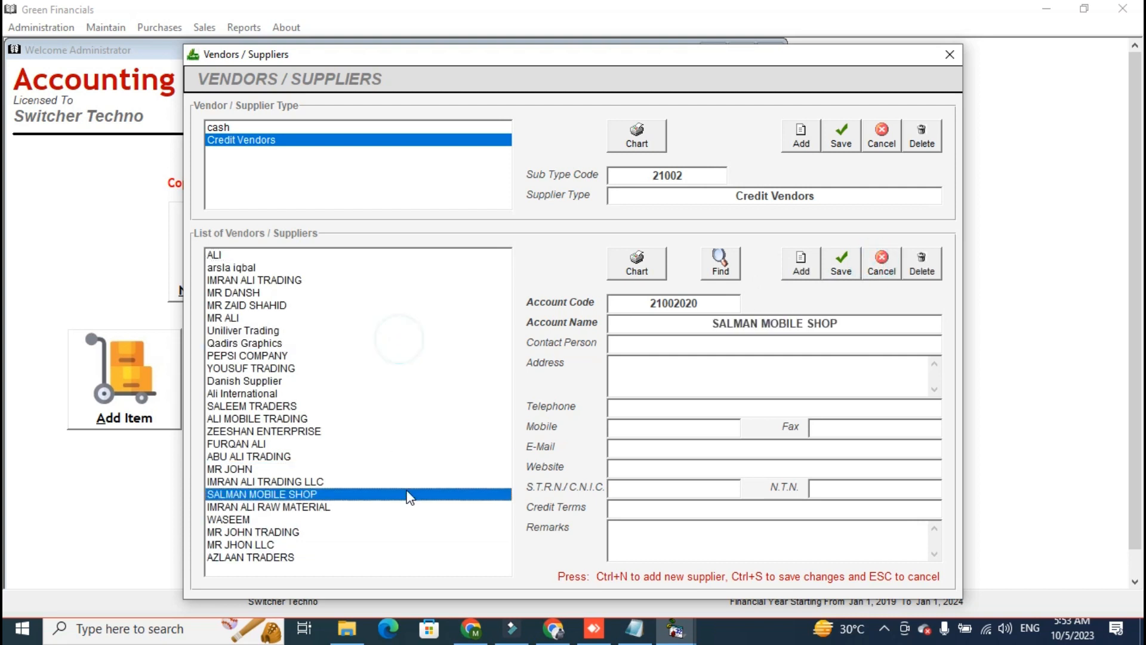
click(366, 127)
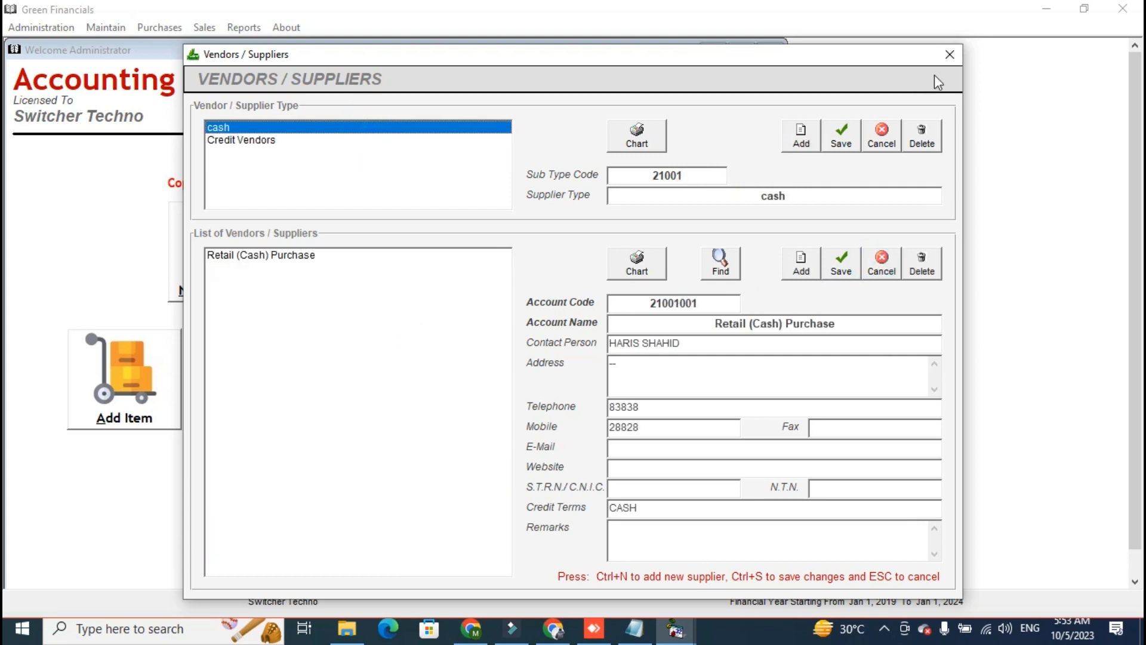
click(950, 59)
- Open the Chart of Inventory and save a new main inventory category named GENERAL ITEMS
click(145, 409)
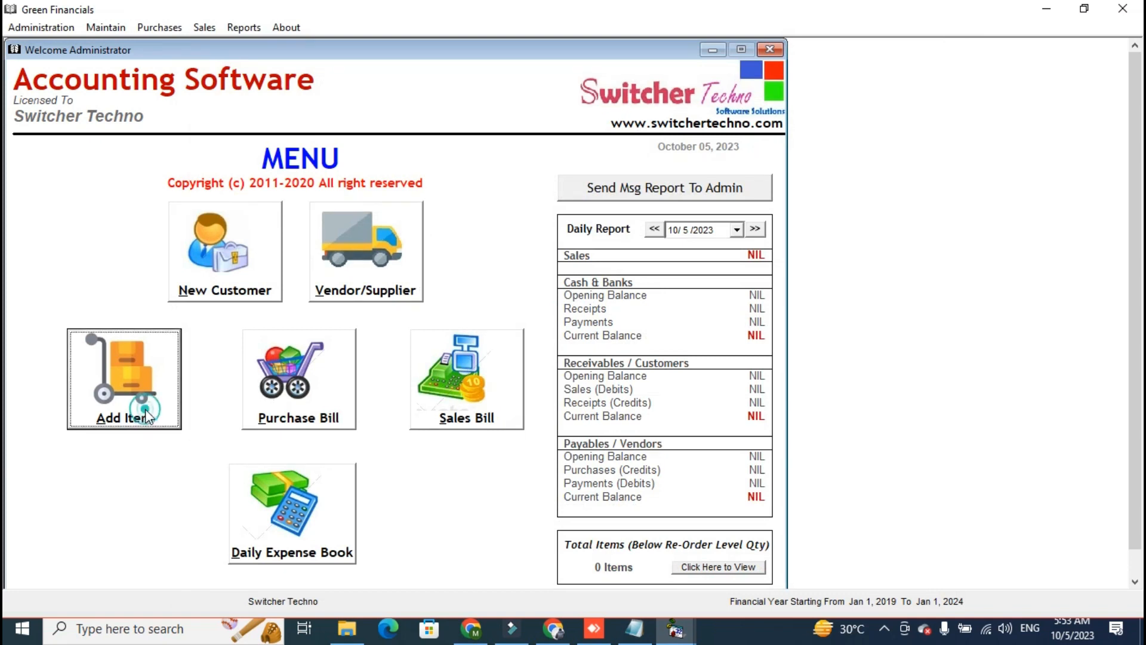
click(806, 130)
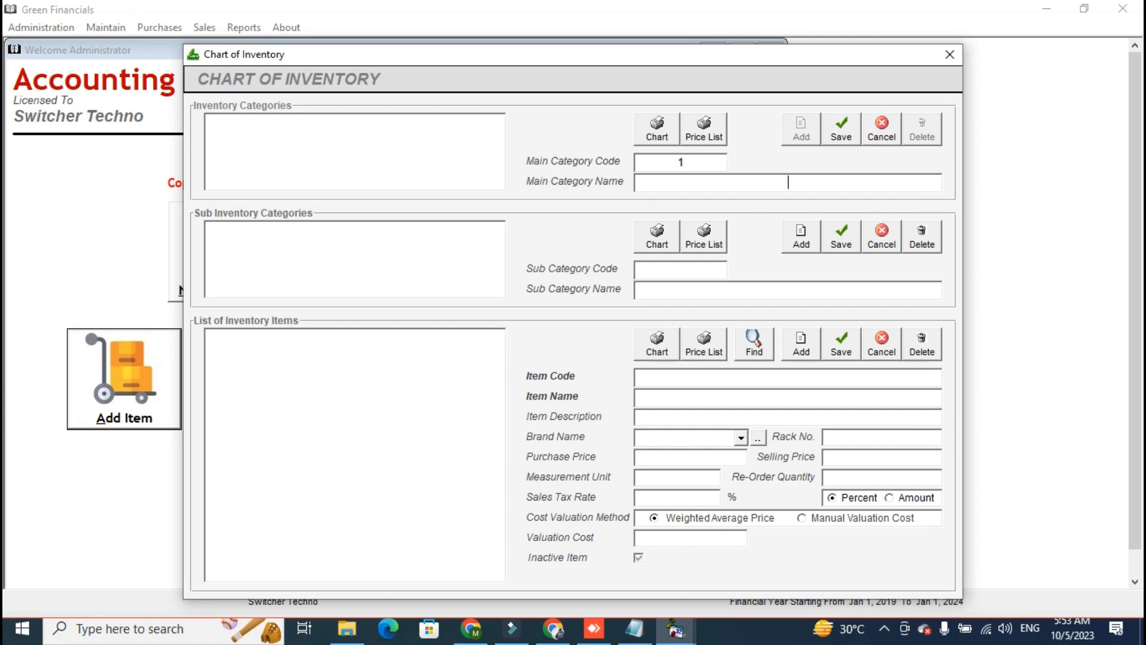
drag(746, 53, 640, 57)
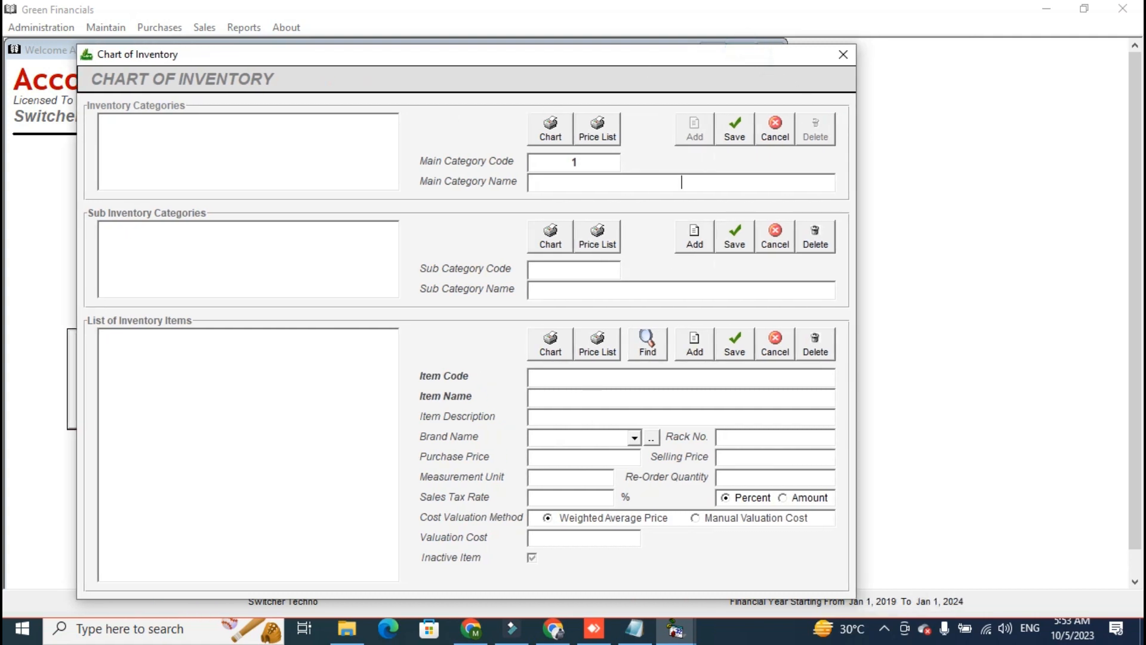
text(GENERAL ITEMS)
click(726, 136)
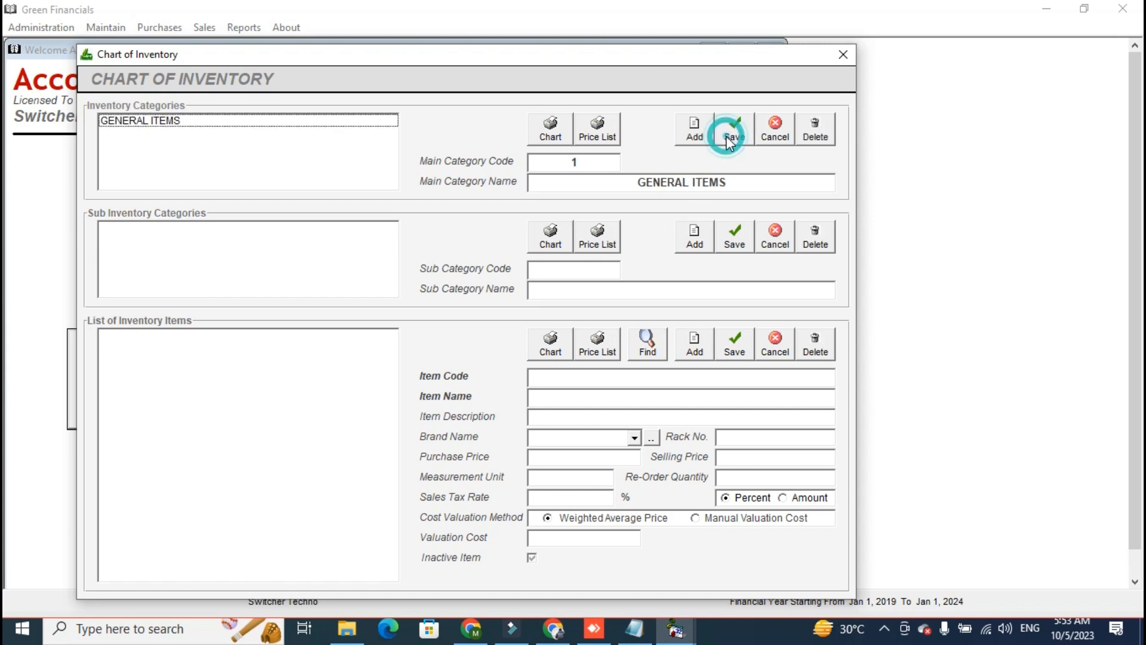
- Add and save a sub inventory category named LAYS under GENERAL ITEMS
click(330, 133)
click(735, 239)
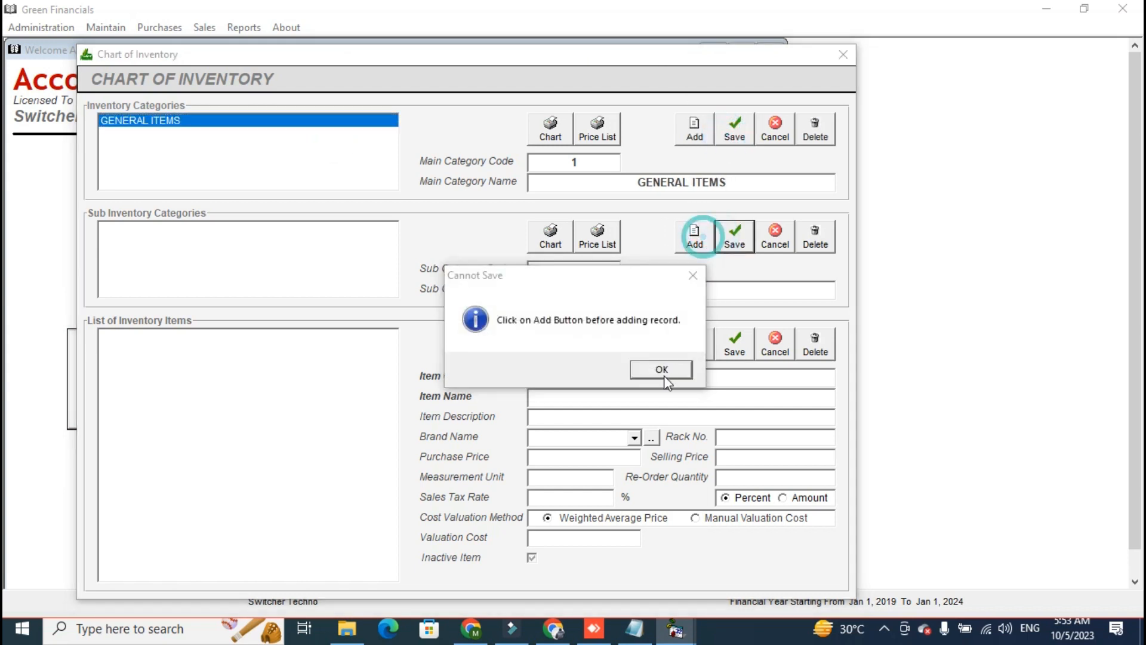
click(662, 370)
click(707, 247)
text(MINER)
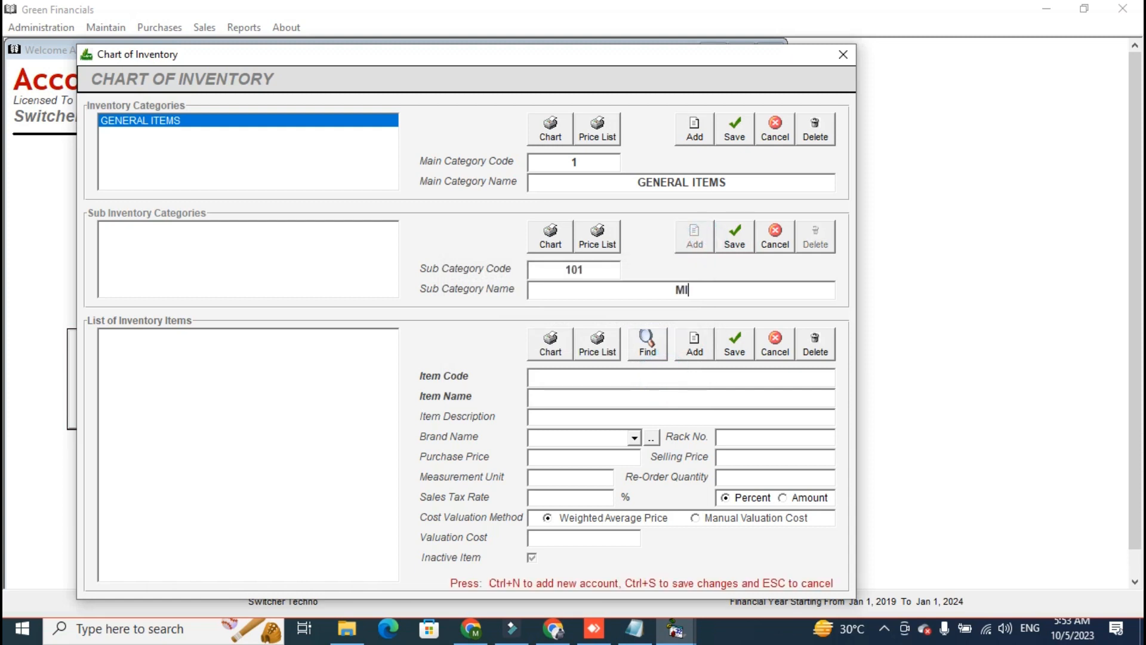
key(BackSpace)
key(BackSpace)
key(BackSpace)
key(BackSpace)
text(LAYS)
click(736, 242)
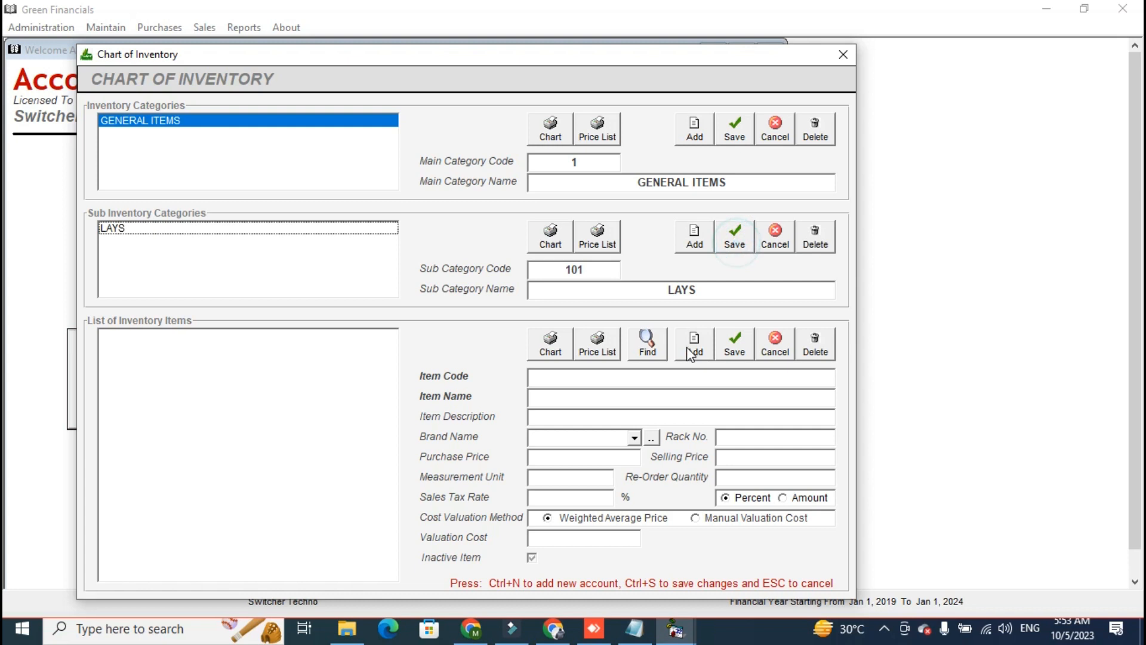
- Start a new inventory item named LAYS CHIPS under the LAYS sub category, leaving description, brand and rack number at their defaults
click(694, 345)
text(LAYS CHIPS)
key(BackSpace)
key(BackSpace)
key(BackSpace)
key(BackSpace)
text(HIPS)
key(Tab)
key(Tab)
key(Tab)
key(Tab)
key(Tab)
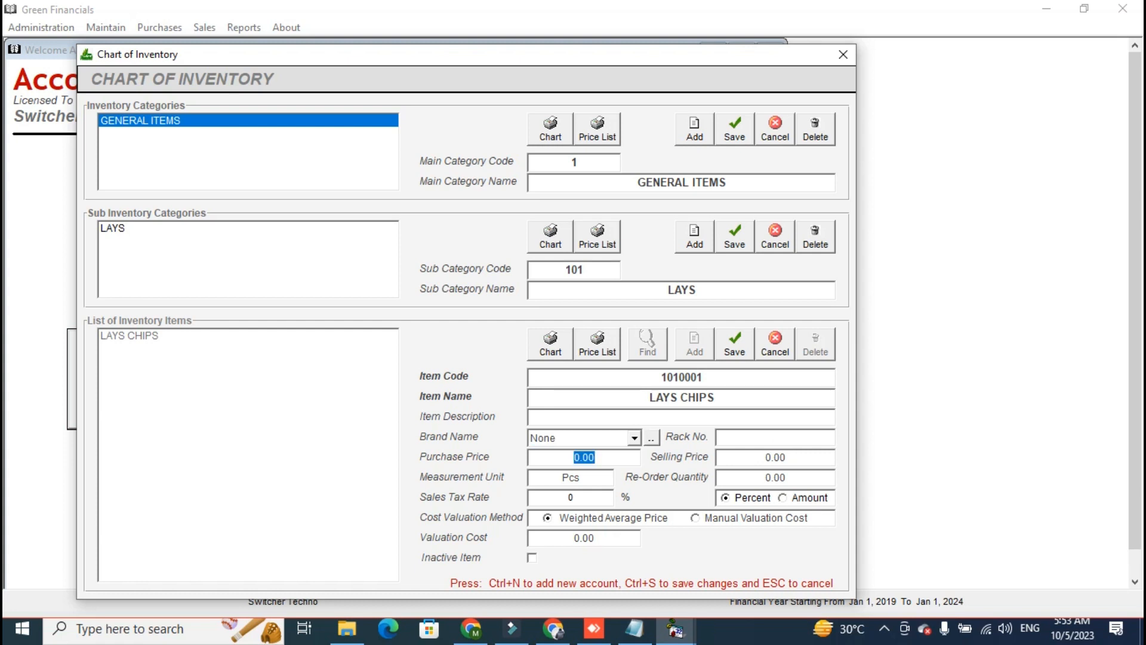
- Set the LAYS CHIPS purchase price to 12 and selling price to 15, and save the item
text(12)
key(Tab)
text(1)
key(Tab)
key(Tab)
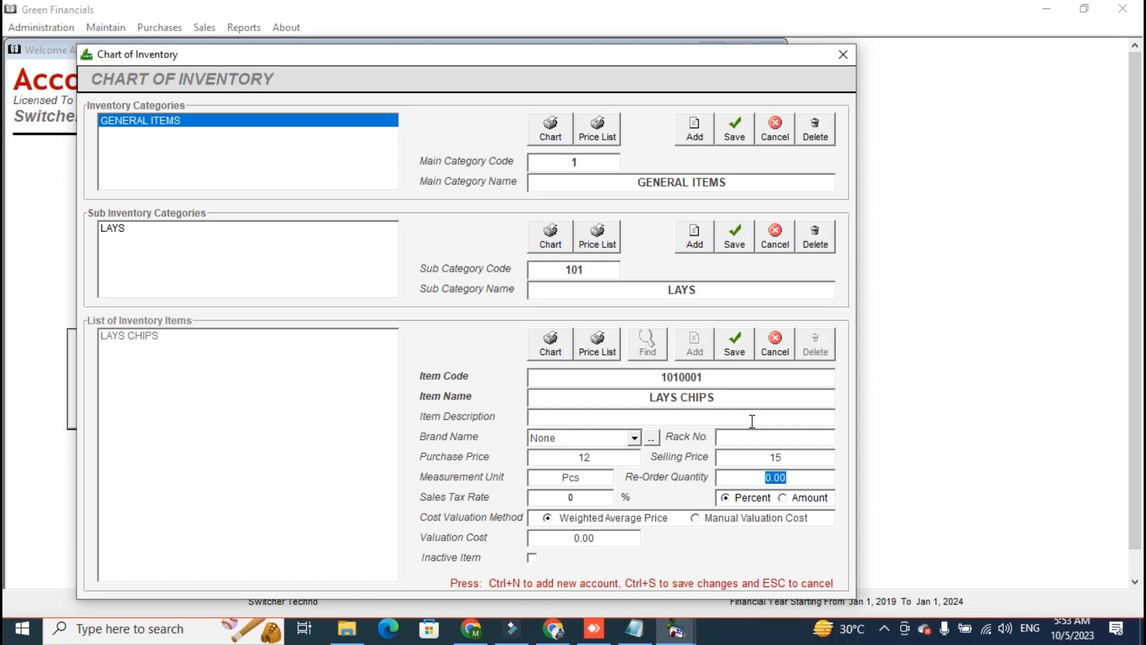
double_click(805, 483)
click(736, 345)
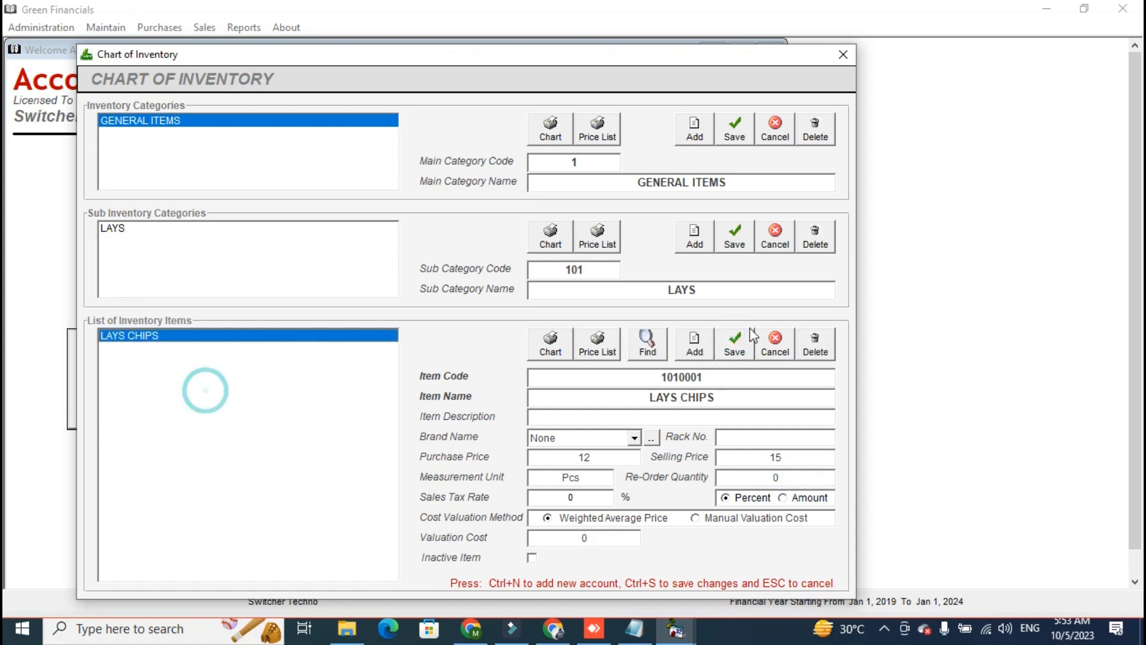
- Select the LAYS sub category and close the Chart of Inventory
click(735, 338)
click(692, 369)
click(741, 349)
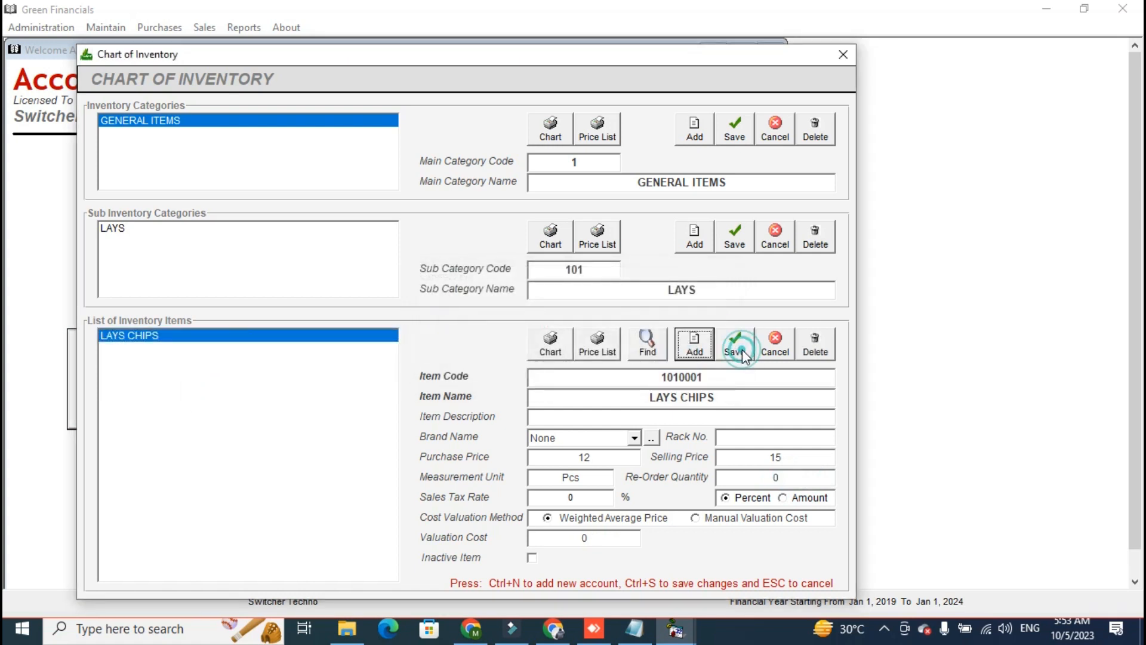
click(298, 228)
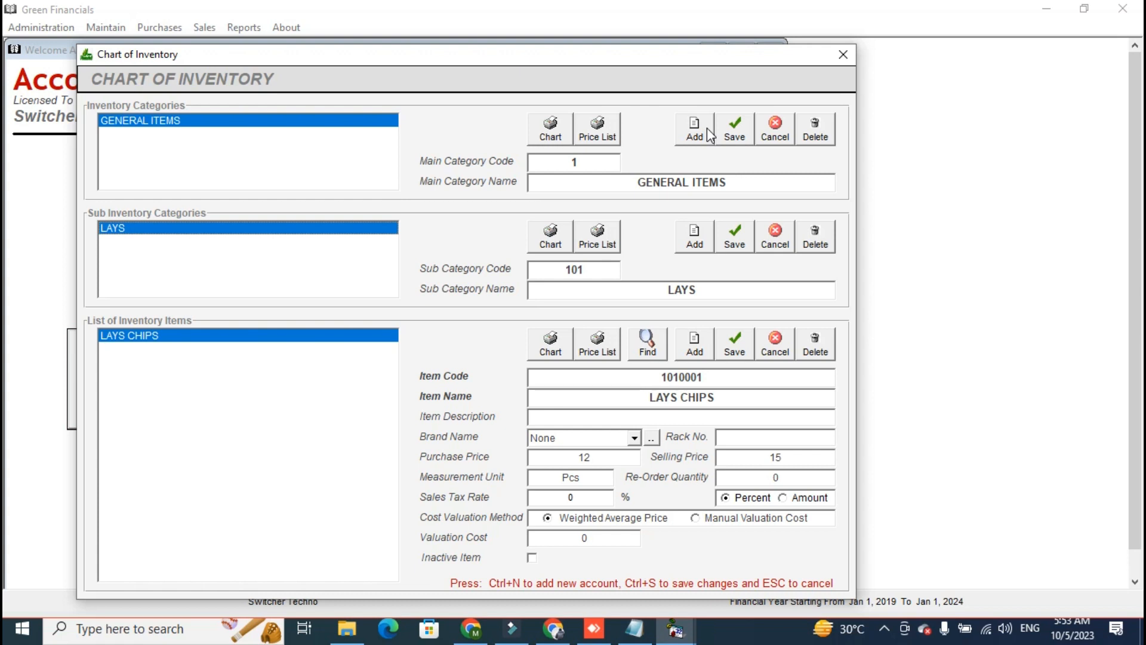
click(286, 152)
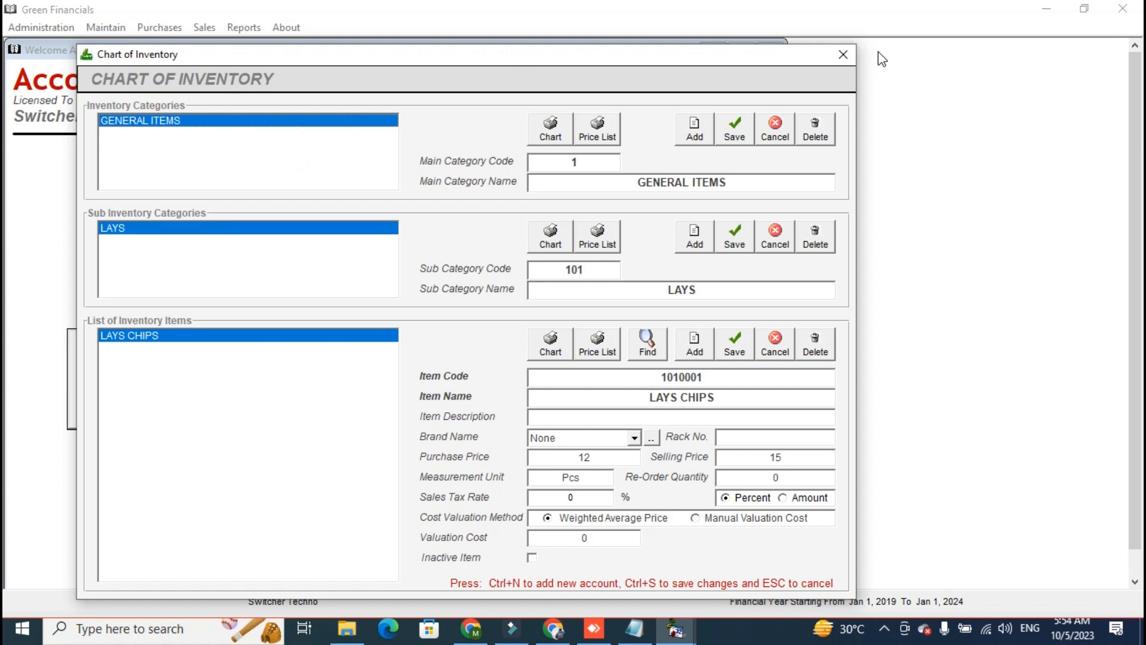
click(850, 53)
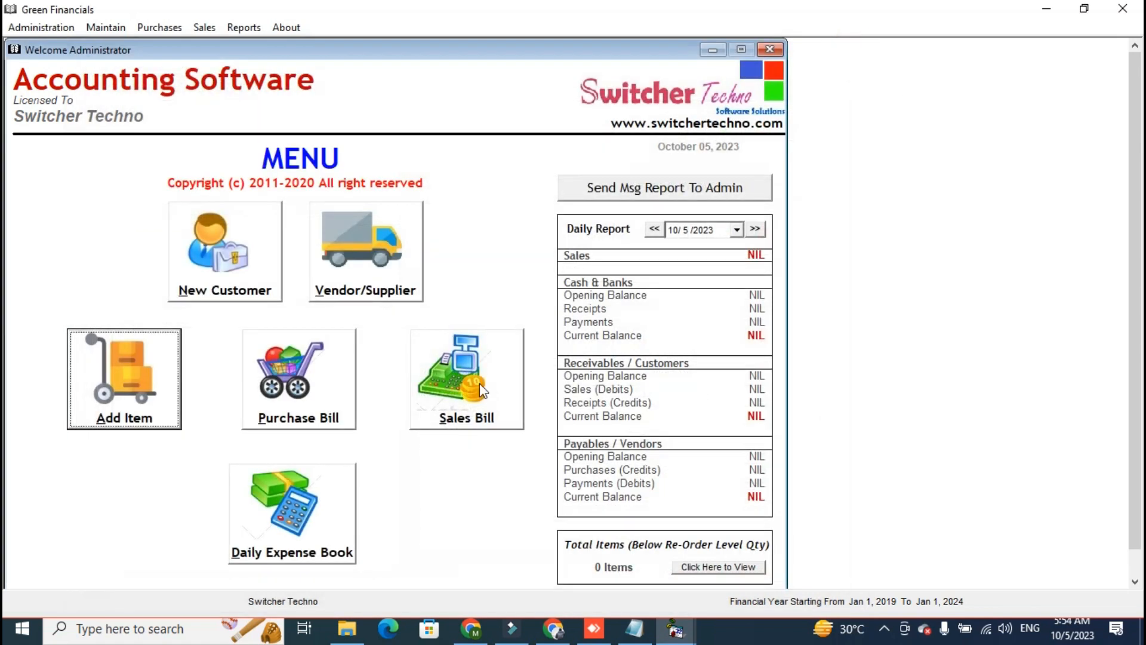
- Open a new purchase bill, choose PEPSI COMPANY as the vendor and enter vendor invoice number 83993
click(293, 402)
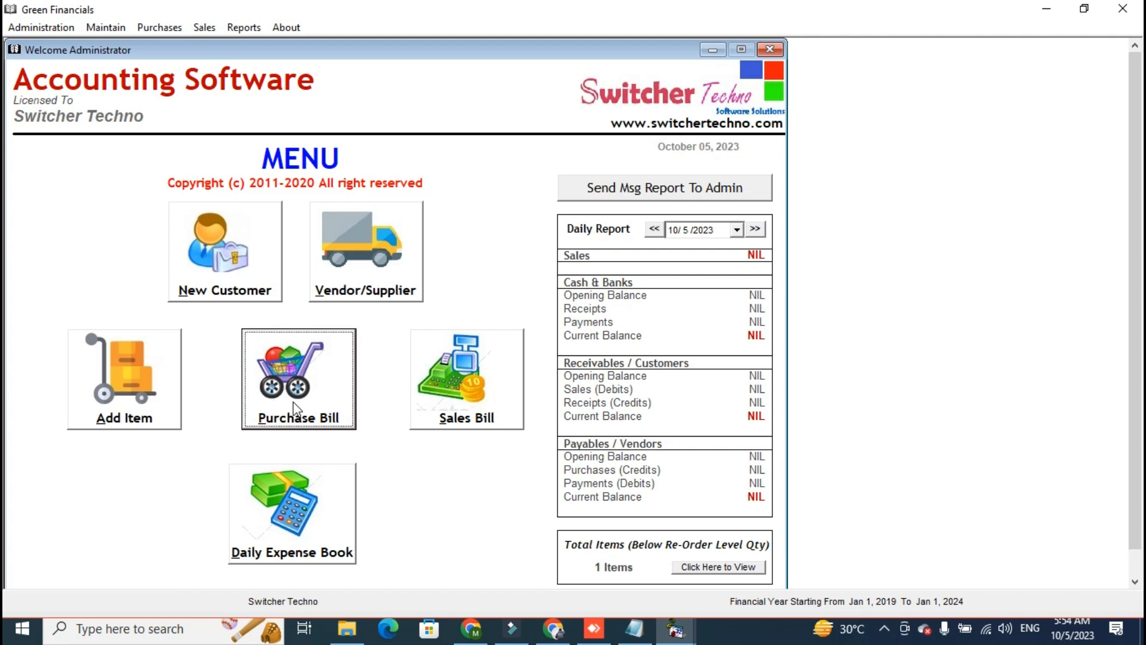
text(S)
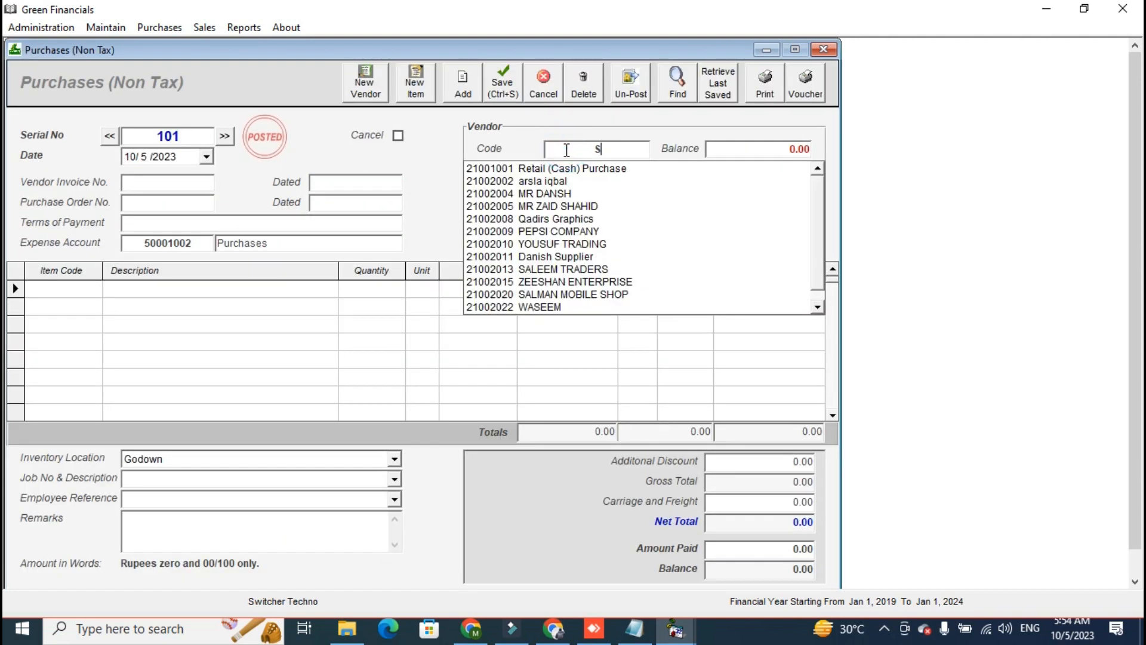
key(Down)
key(Down)
key(Down)
key(Down)
key(Down)
key(Return)
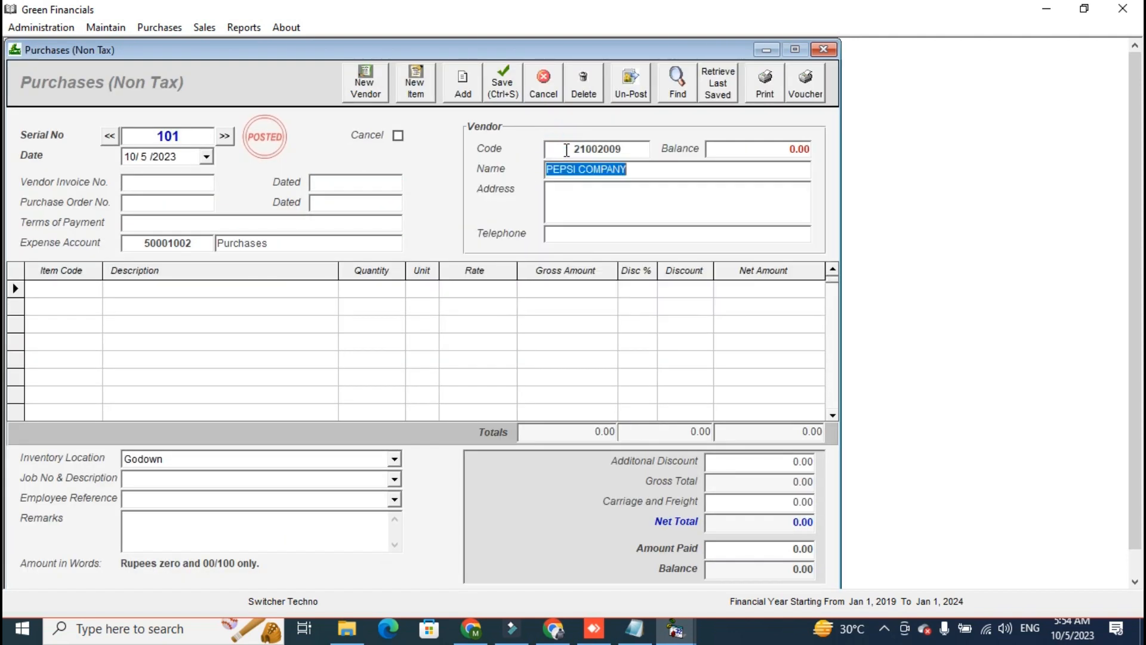
click(194, 183)
text(83993)
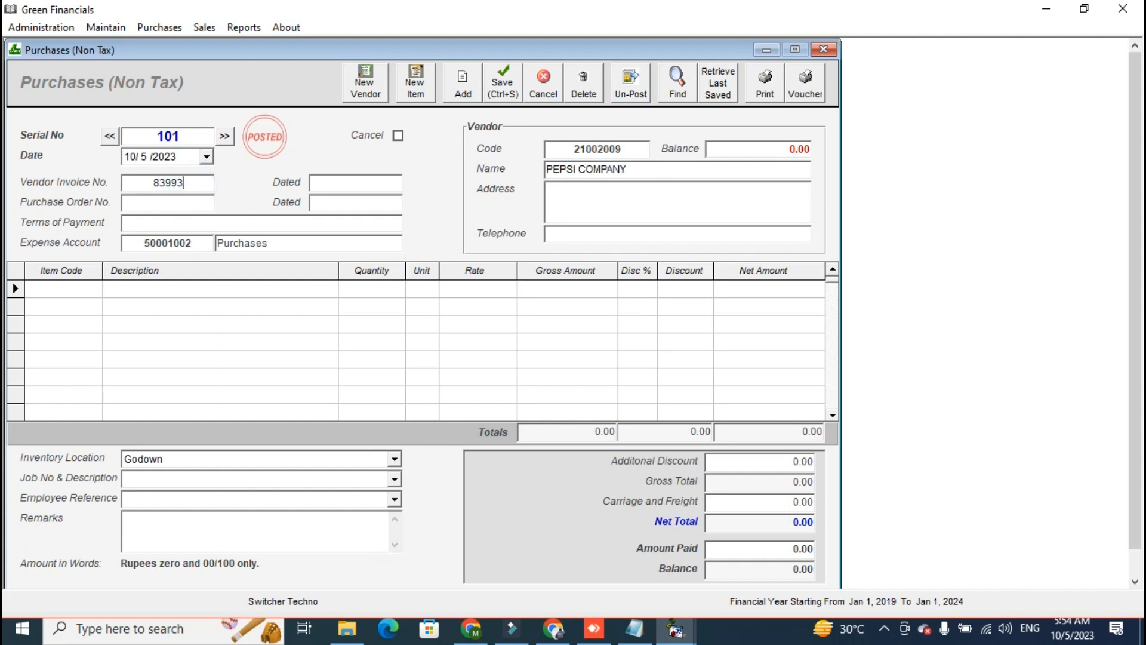
- Add a LAYS CHIPS line to the purchase bill with quantity 50 at the default rate
click(91, 290)
text(LAY)
key(Down)
key(Return)
key(Return)
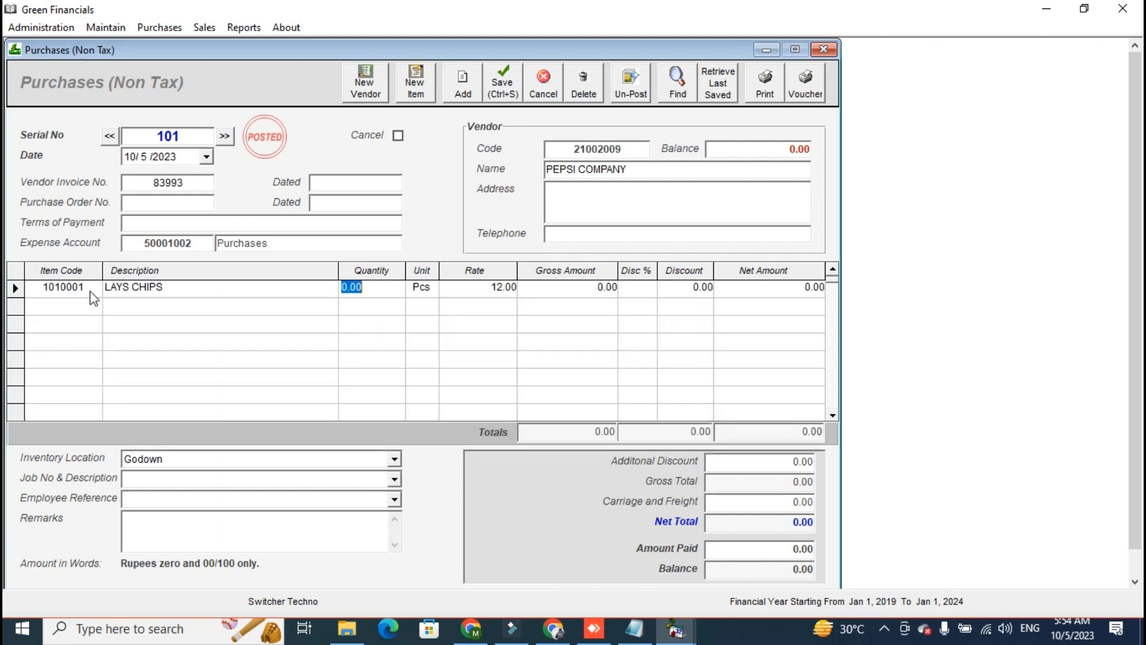
text(50)
key(Return)
key(Return)
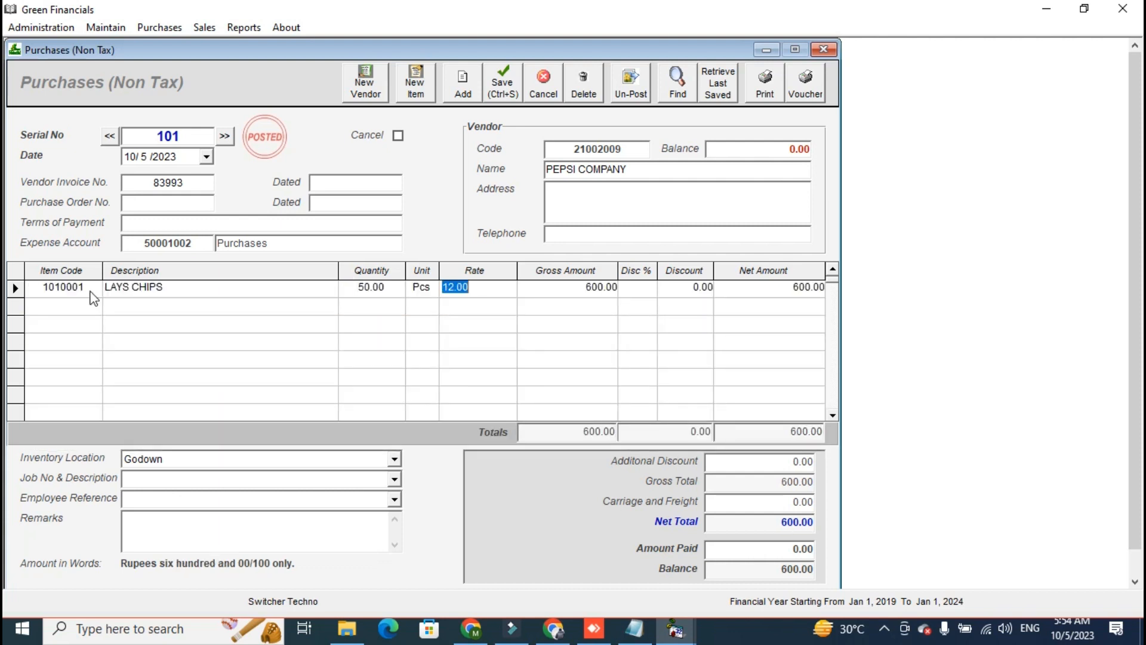
key(Return)
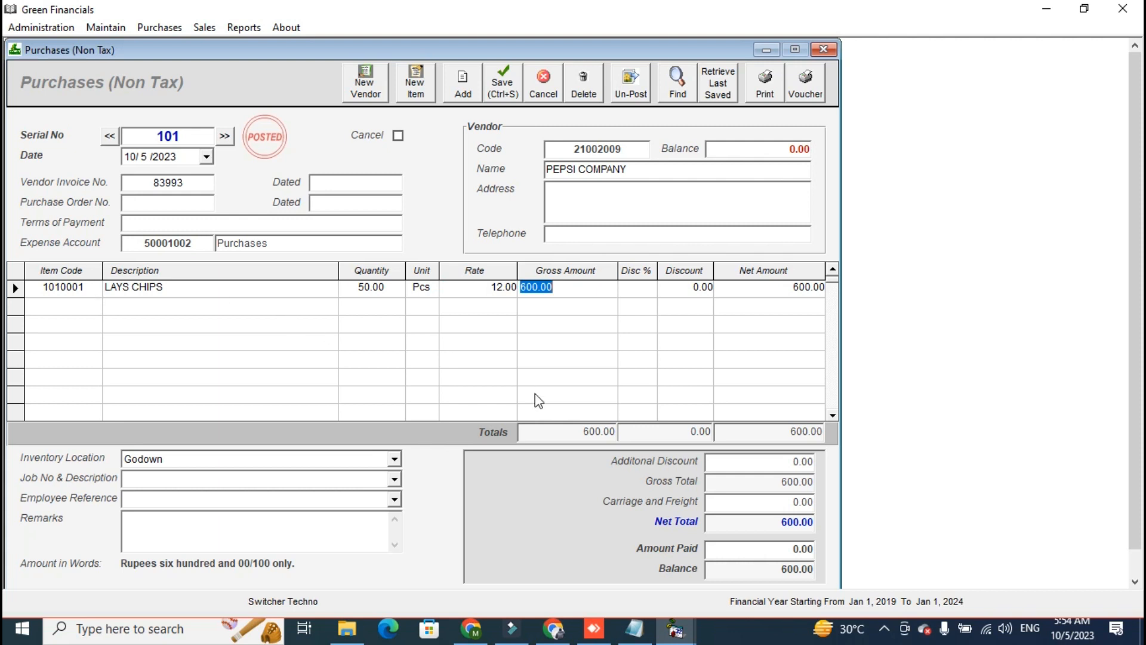
- Enter 100 as the amount paid on the purchase bill
click(752, 530)
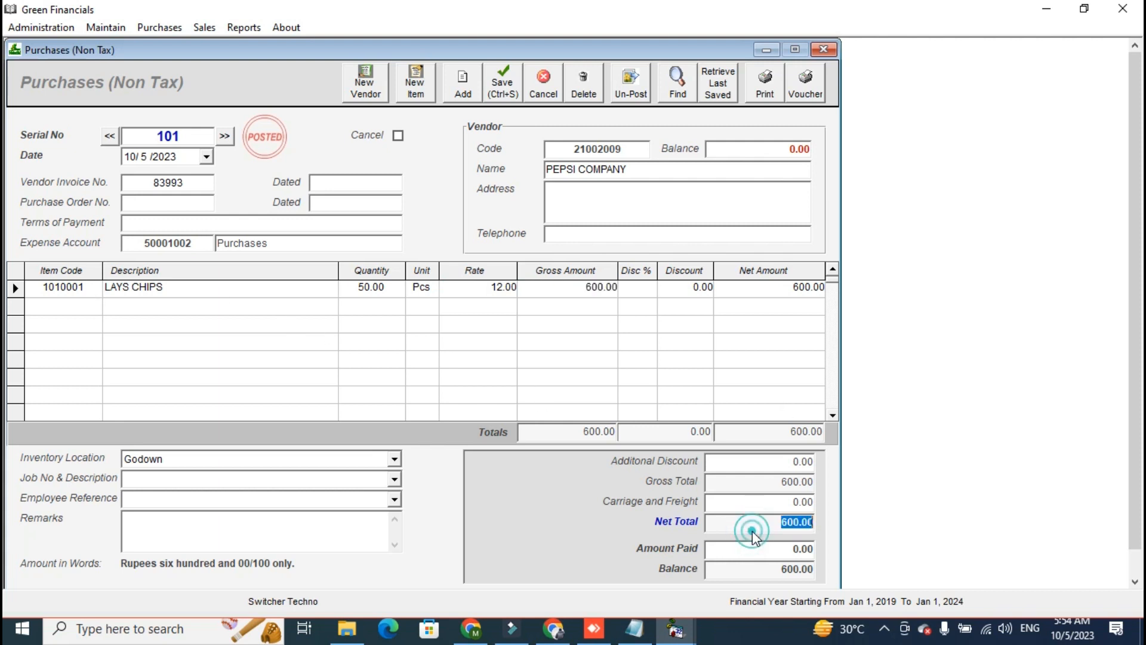
click(755, 555)
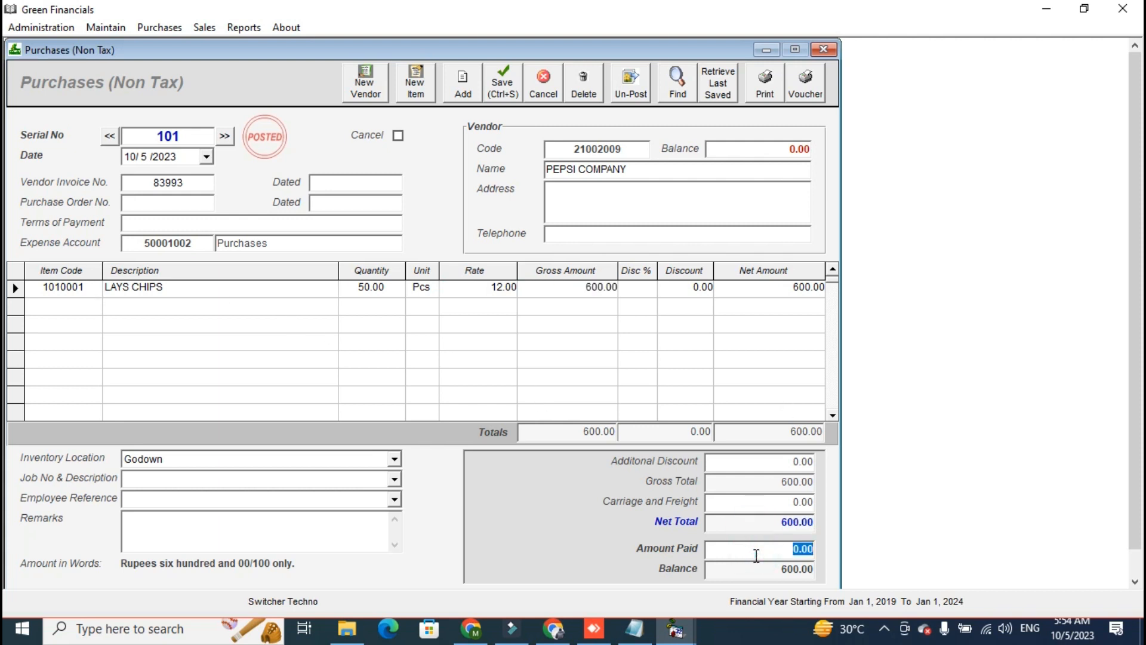
text(10)
click(784, 578)
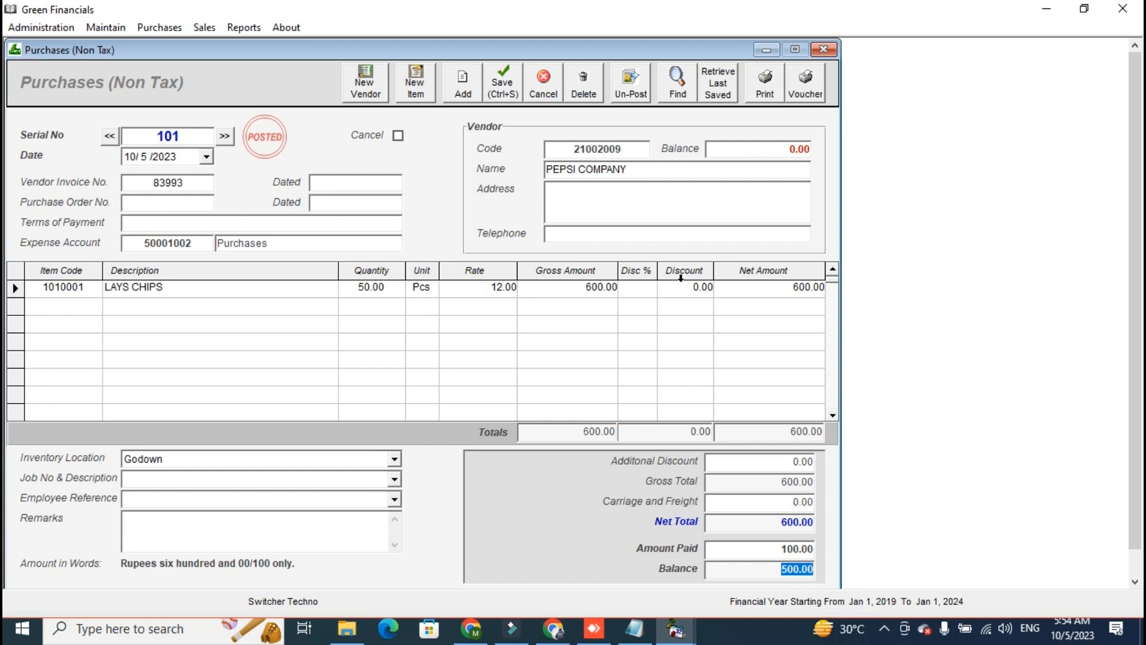
- Preview the purchase invoice for printing, dismiss the printer selection, and close the preview and the purchase form
click(764, 87)
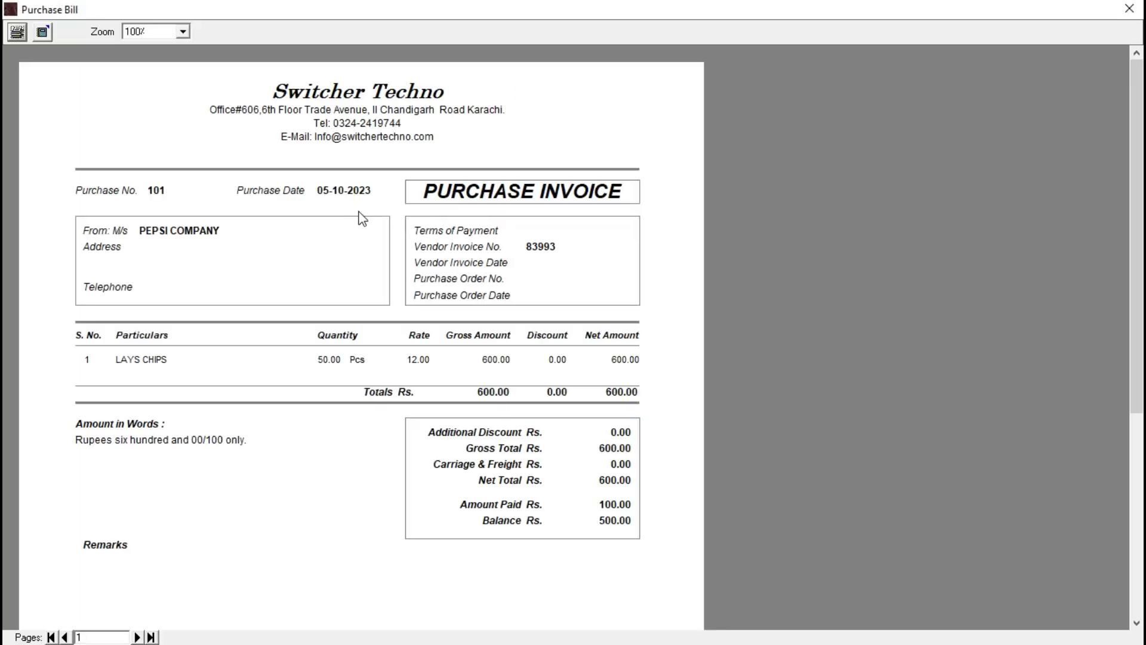
click(23, 31)
click(376, 368)
click(1130, 9)
click(823, 49)
- Open a new sales bill and choose IMRAN TRADING LLC as the customer
click(444, 386)
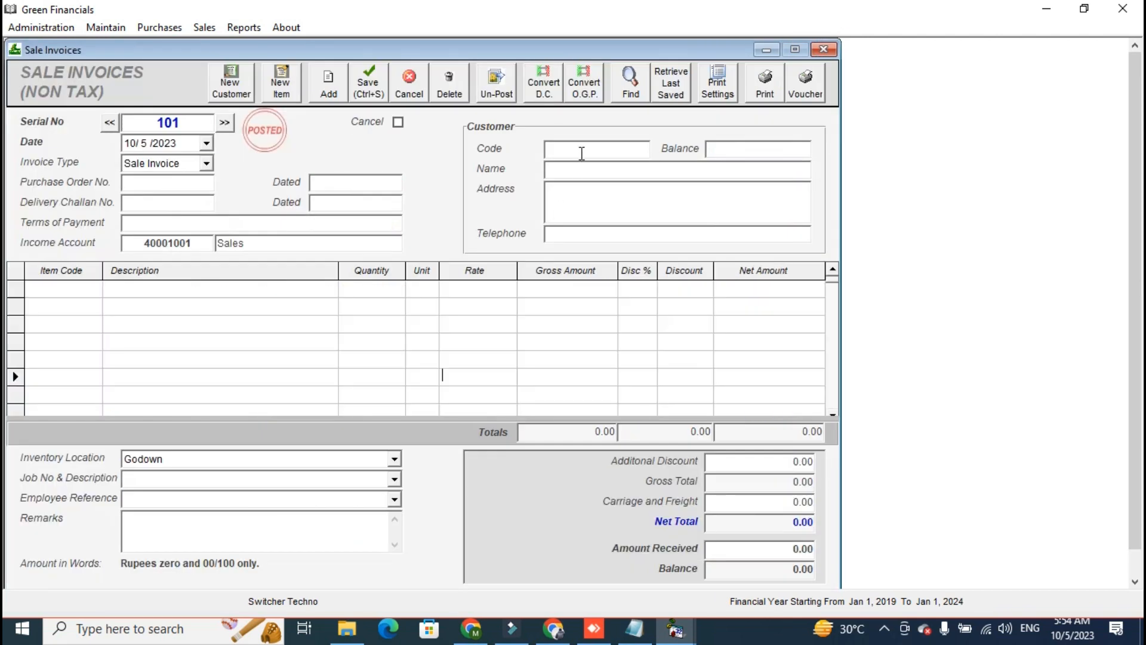
click(580, 150)
text(IMR)
key(Down)
key(Down)
key(Down)
key(Down)
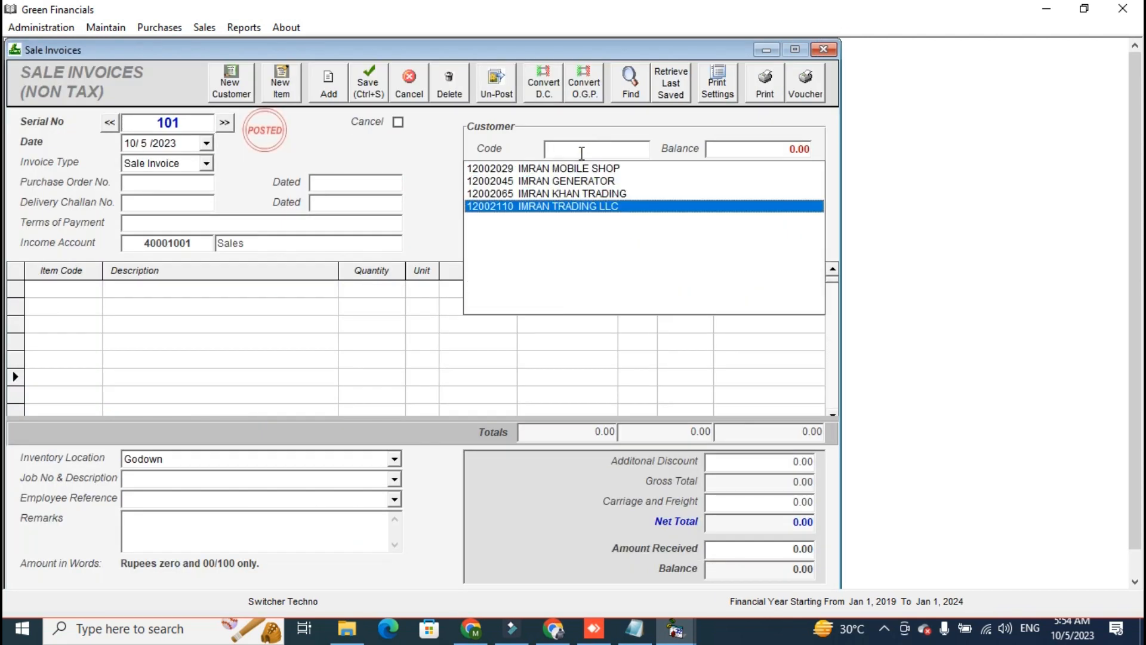
key(Return)
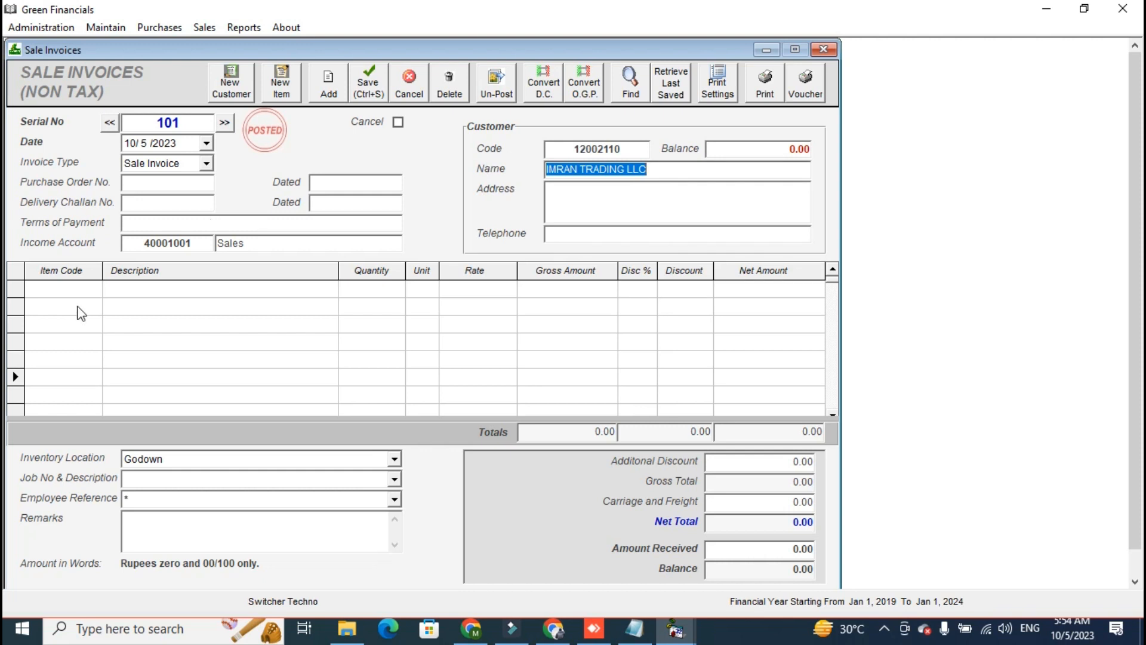
- Add a LAYS CHIPS line to the sale invoice with quantity 10 at the default rate and no discount
click(79, 287)
text(S)
key(Down)
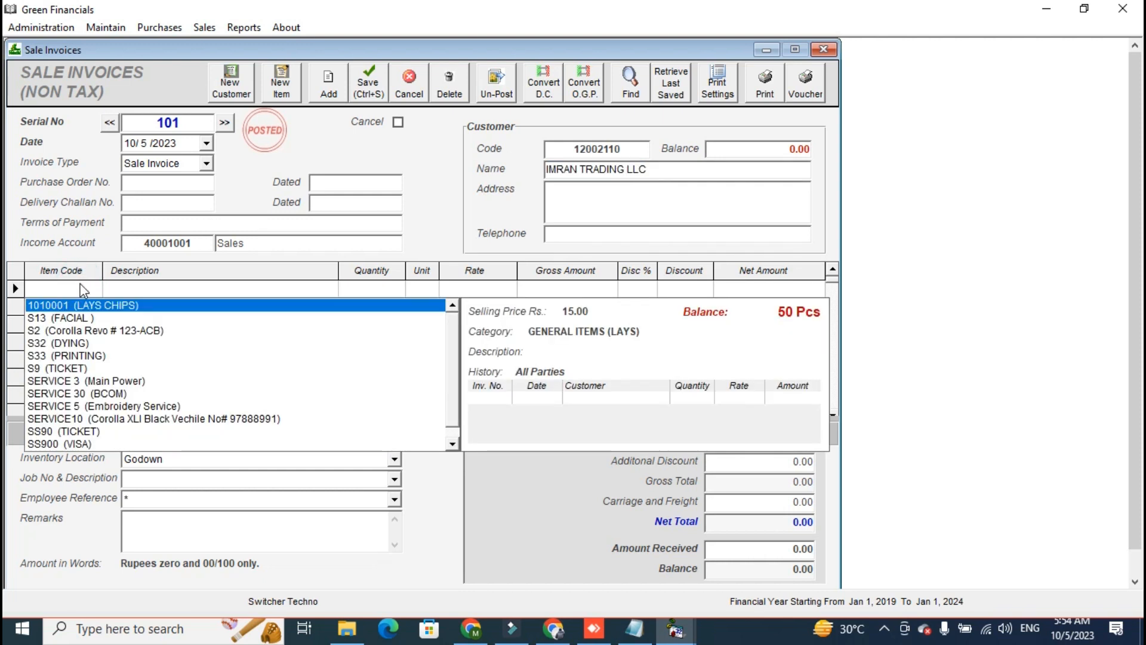
key(Return)
text(10)
key(Return)
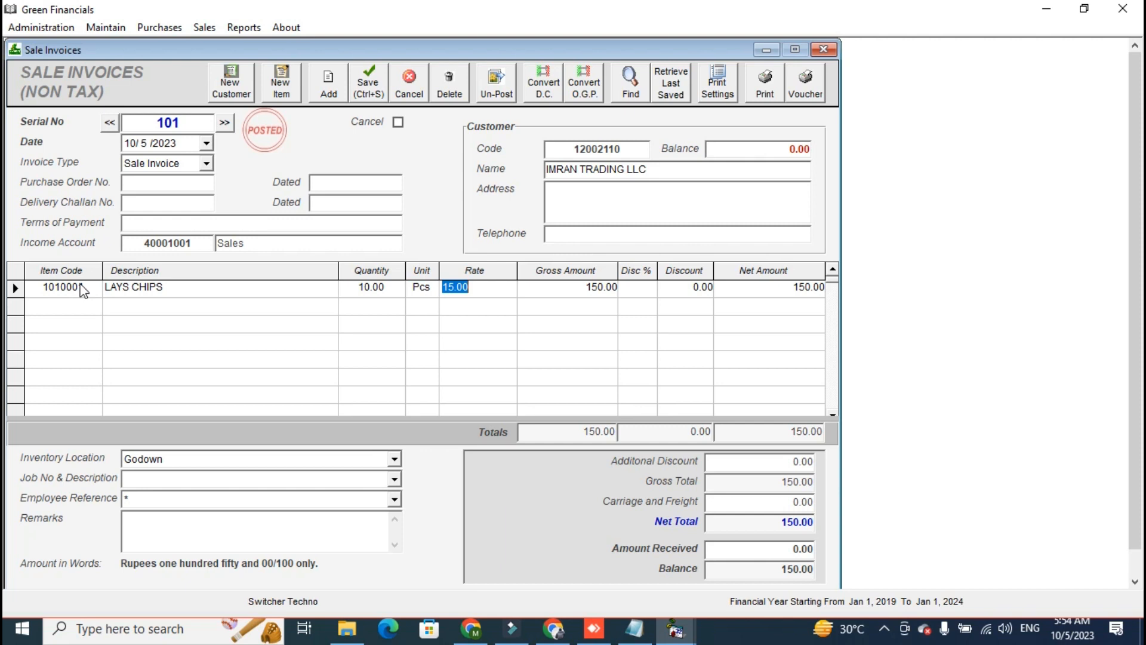
key(Return)
key(Return)
key(Return)
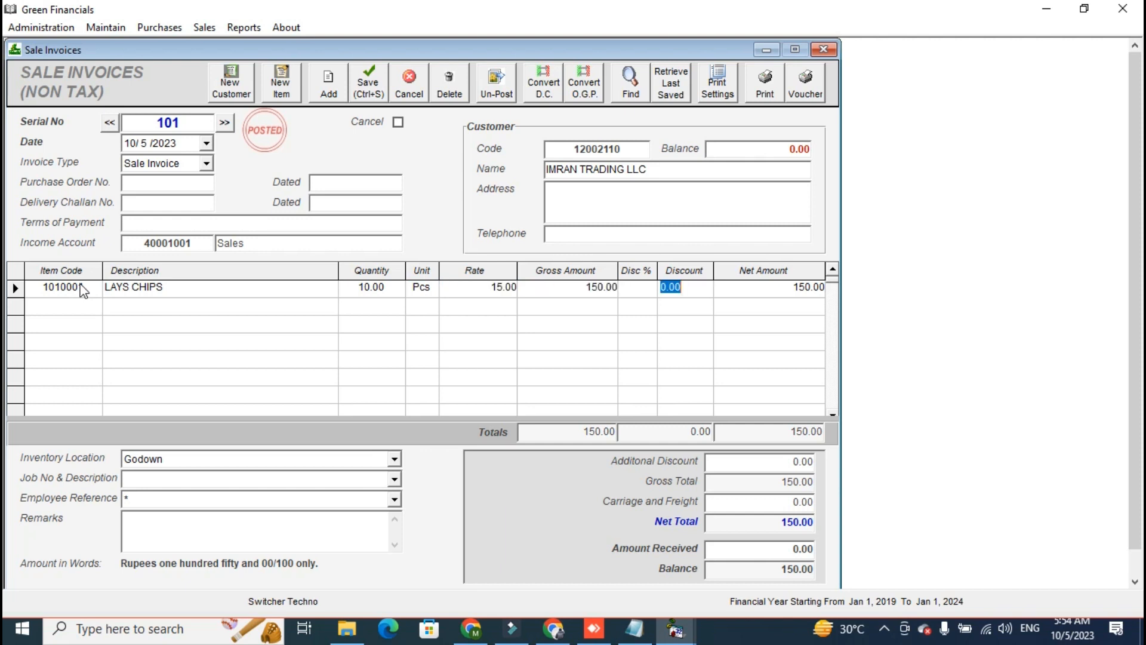
click(747, 555)
double_click(747, 555)
click(748, 555)
click(747, 555)
double_click(748, 556)
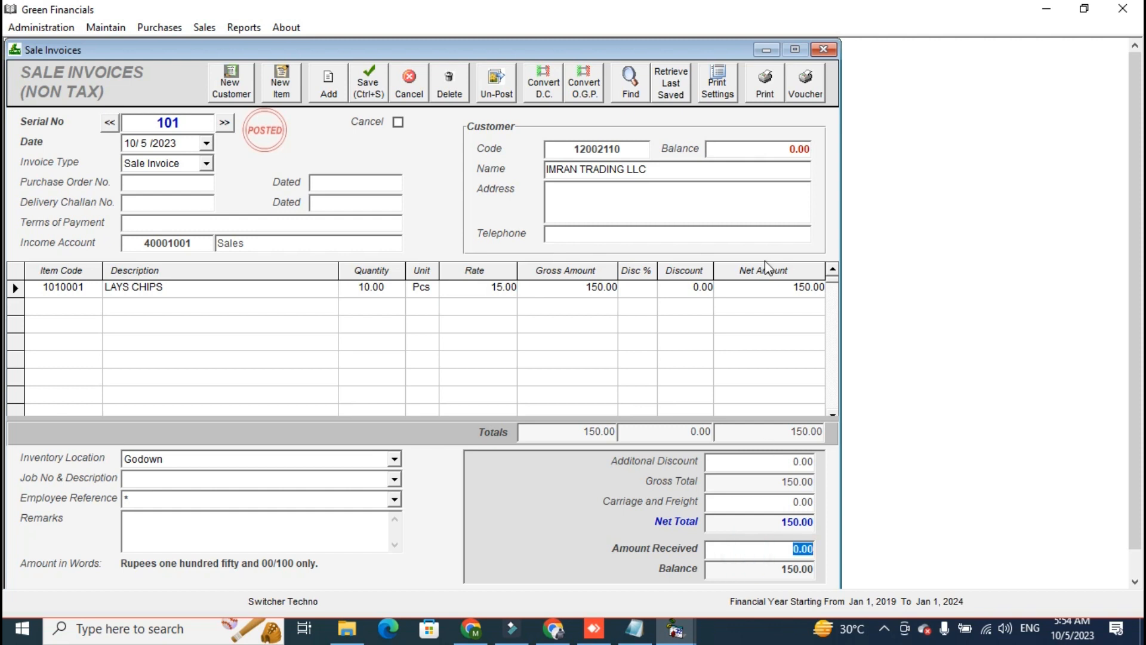
- Preview the sale invoice for printing, cancel the printer selection and close the preview
click(767, 97)
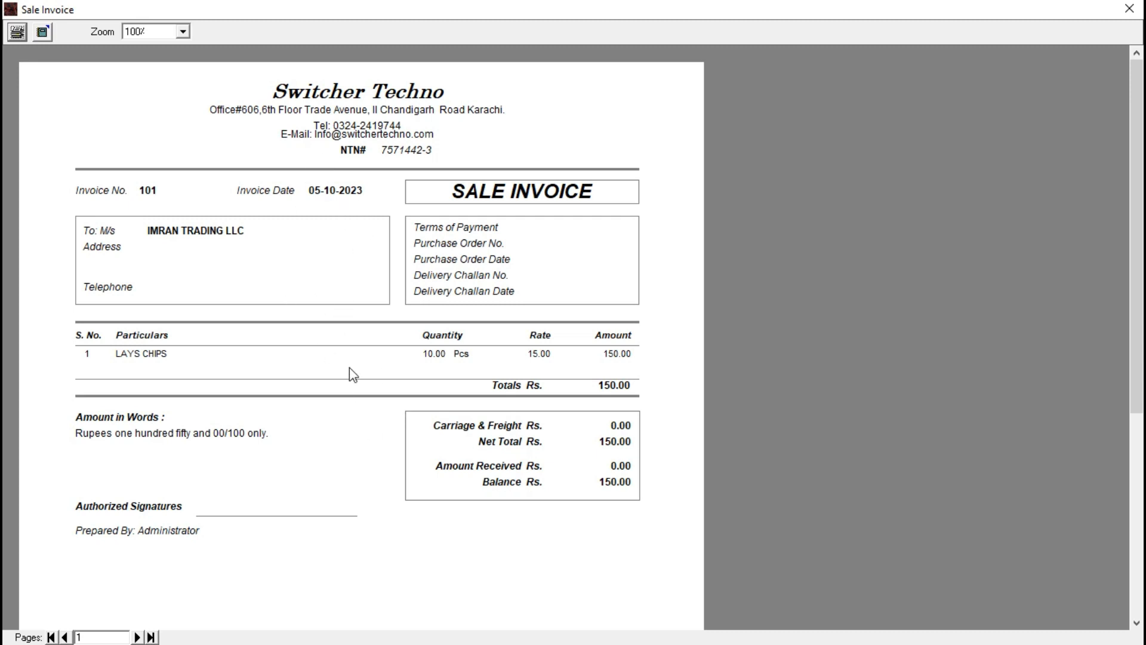
click(22, 31)
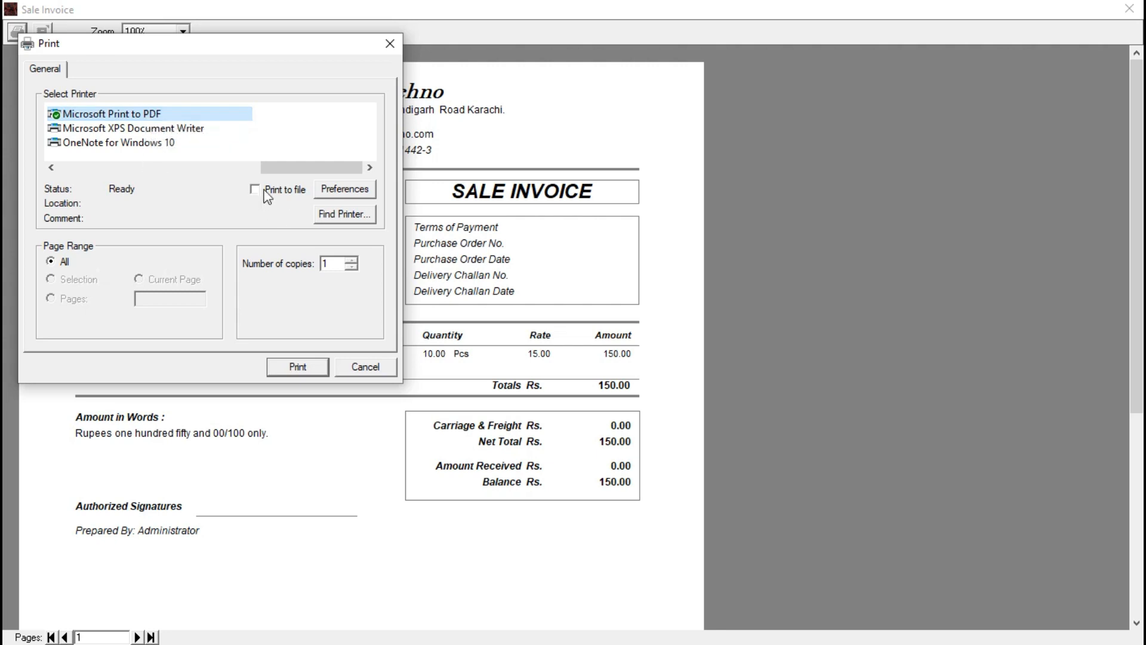
click(249, 172)
click(351, 366)
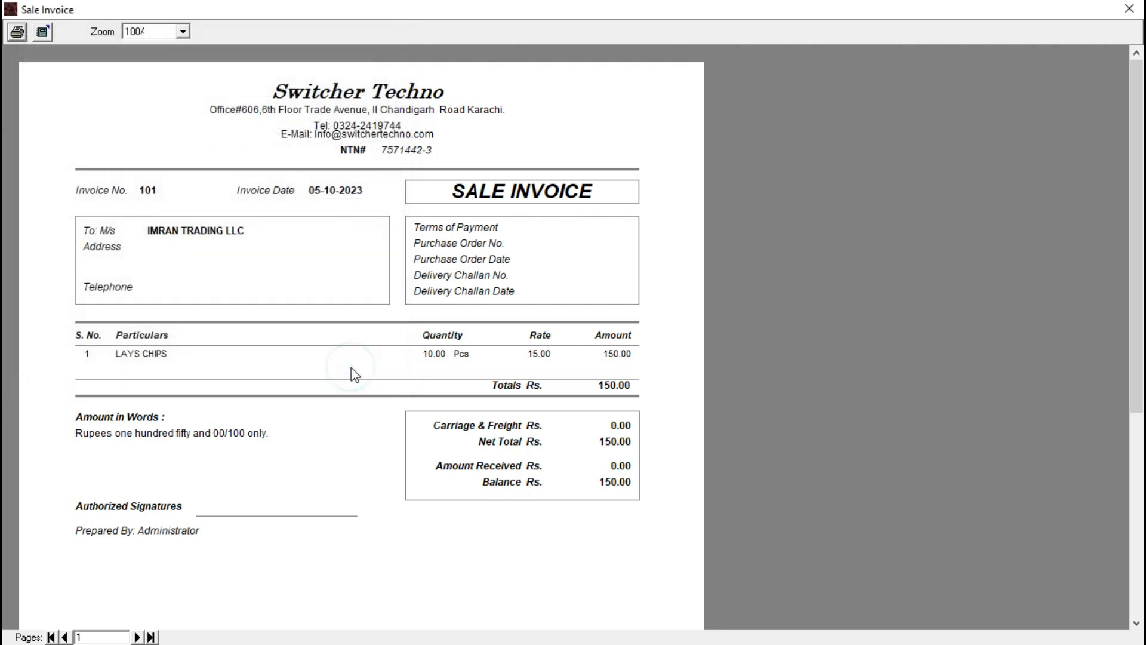
click(1130, 9)
- Open the Purchase Register report and display all purchases
click(244, 27)
mouse_move(332, 173)
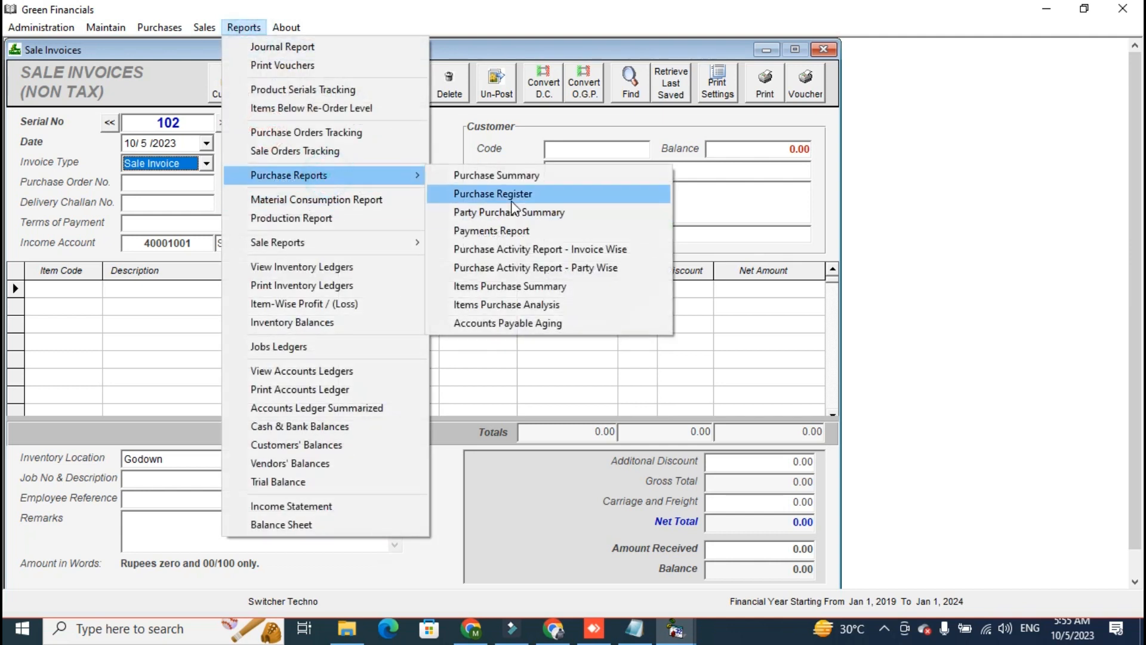
click(463, 192)
click(698, 122)
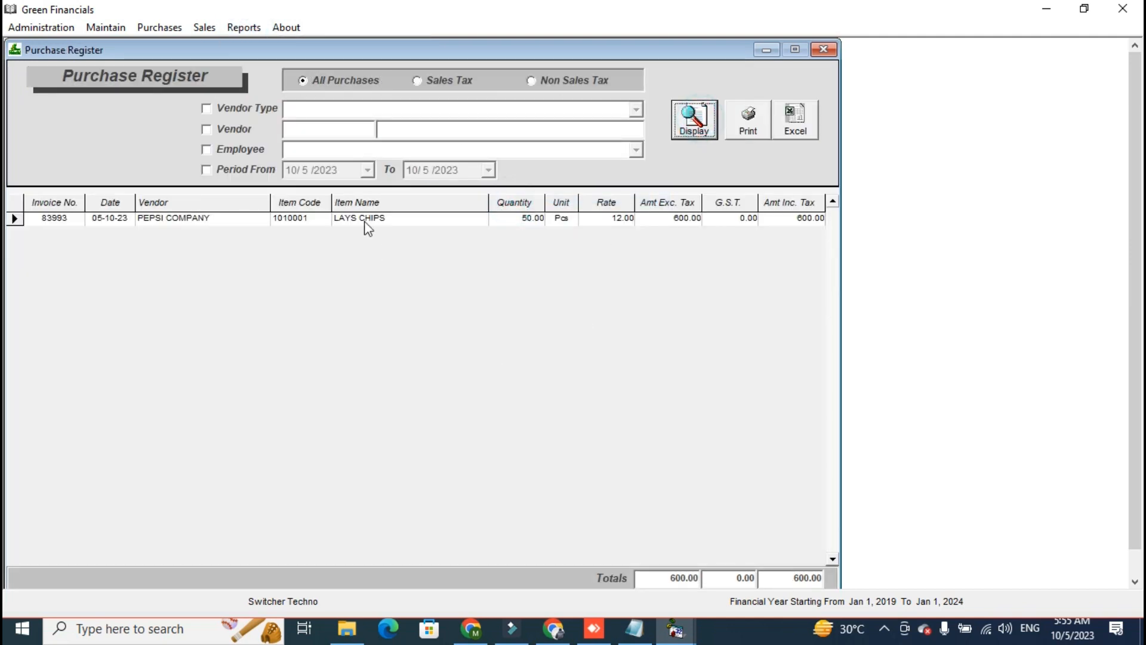
- Turn on the Vendor and Period filters of the Purchase Register, look at the start-date calendar and switch to Sales Tax purchases
click(234, 129)
click(236, 170)
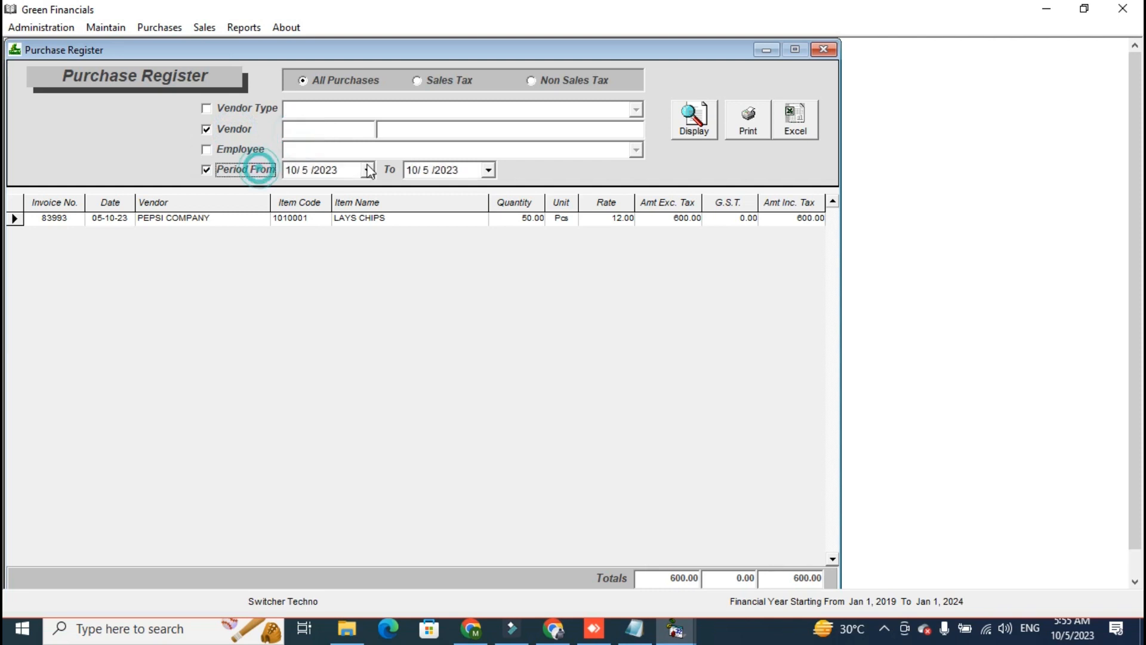
click(367, 170)
click(366, 170)
click(366, 169)
click(367, 170)
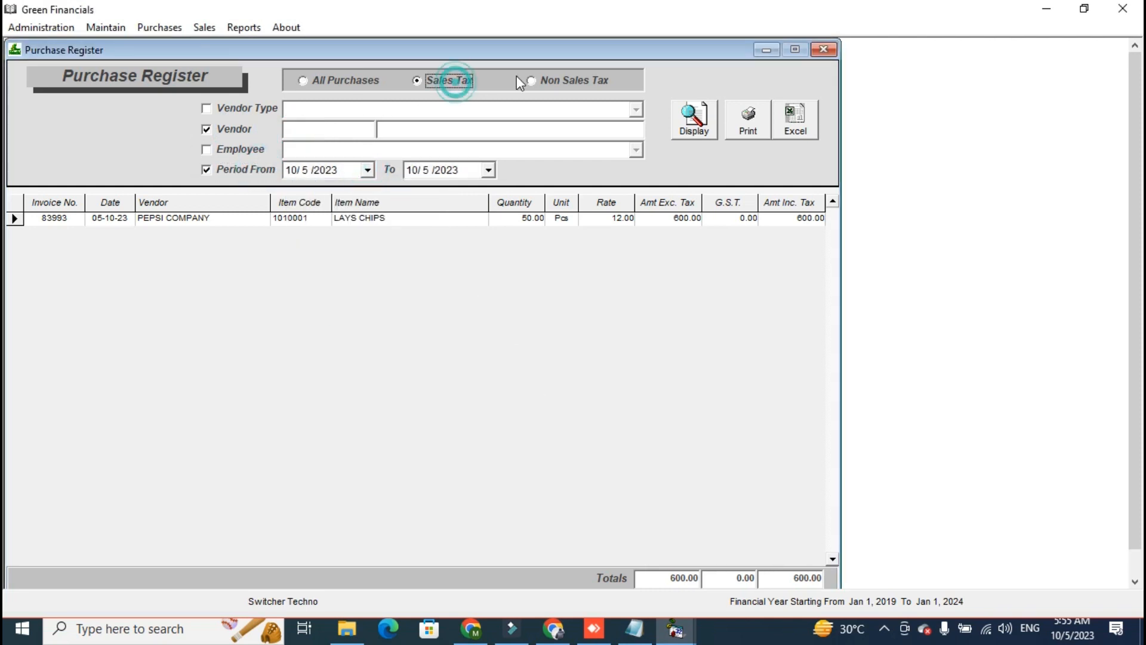
- Open the Accounts Payable Aging report and display it for all vendors
click(238, 27)
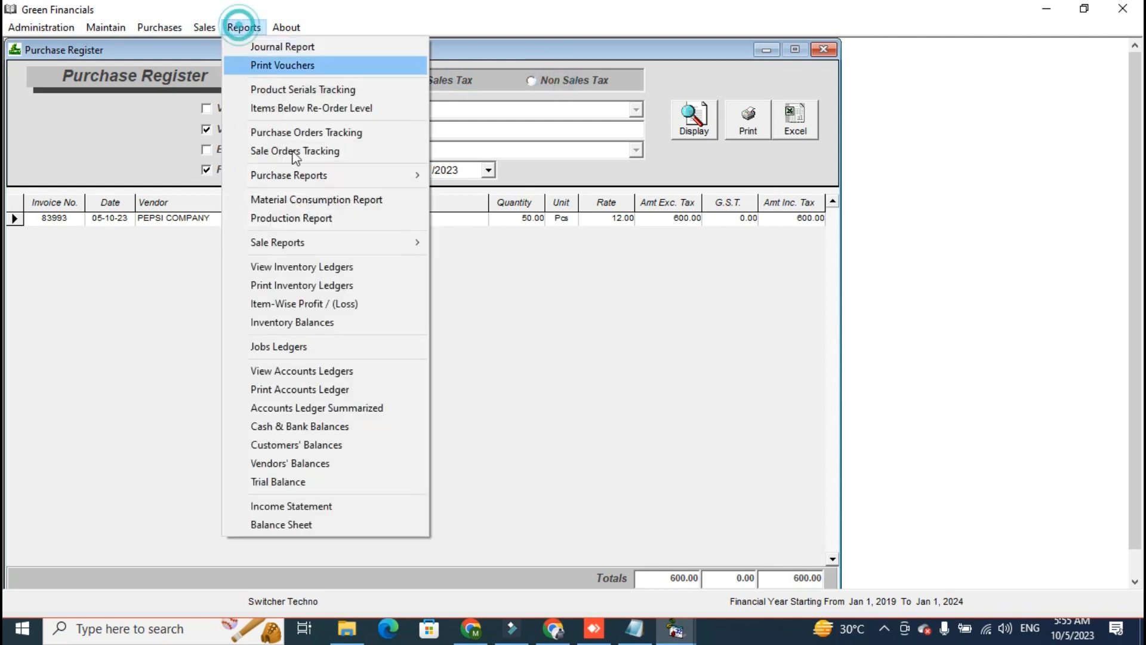
mouse_move(328, 176)
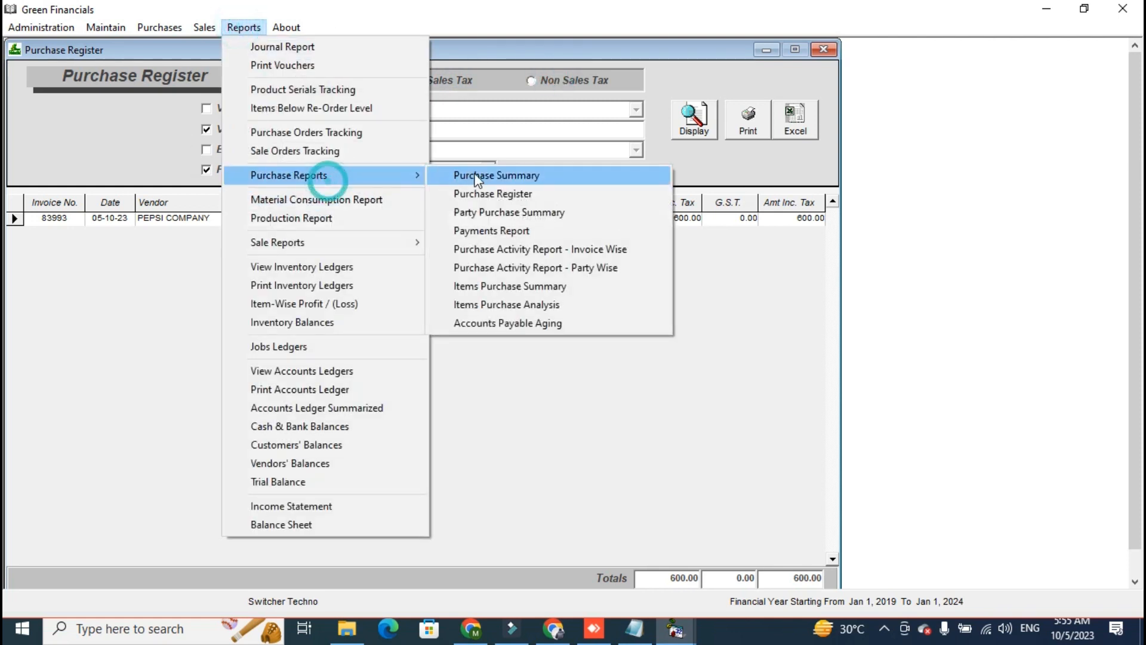
click(517, 323)
click(732, 122)
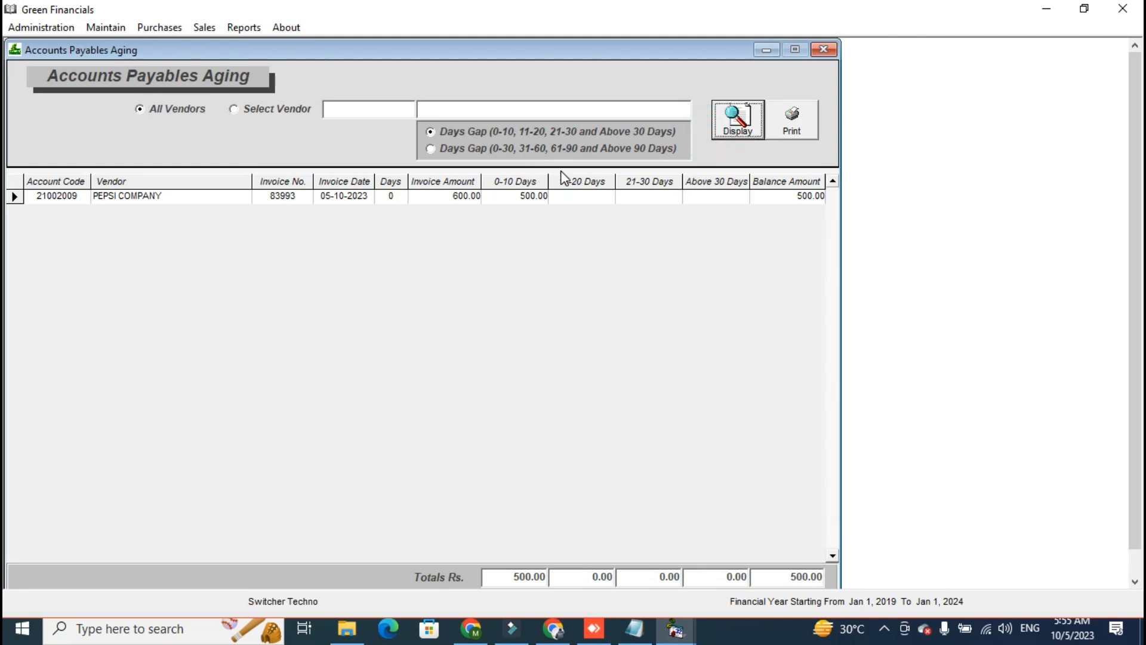
- Open the Sale Register report and display all sales
click(236, 25)
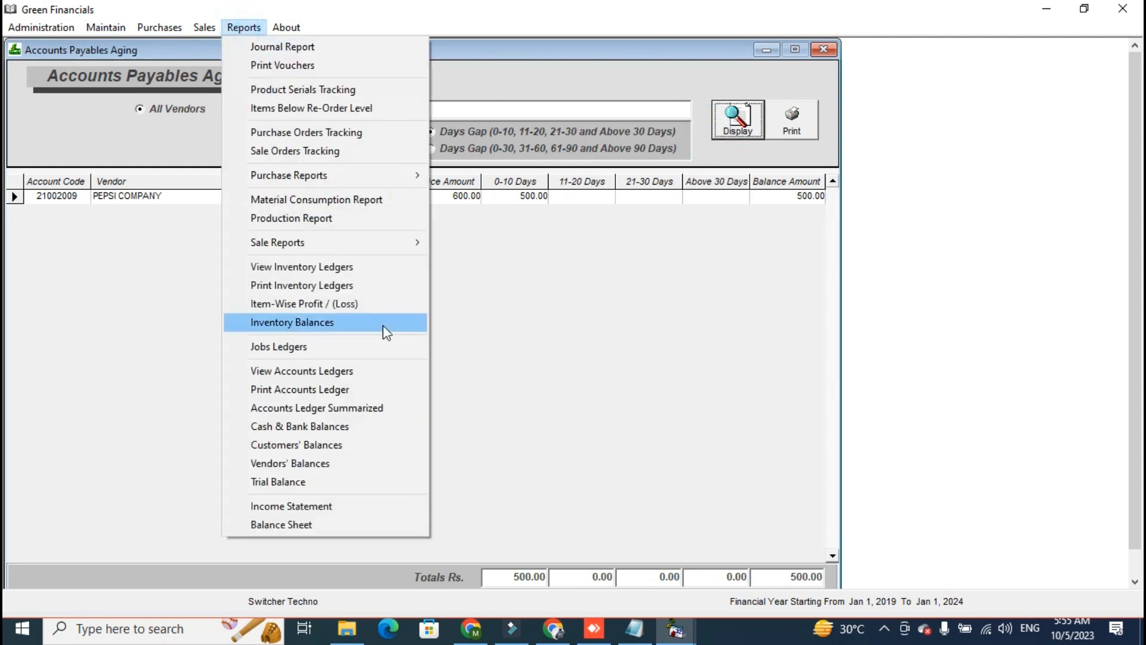
click(392, 176)
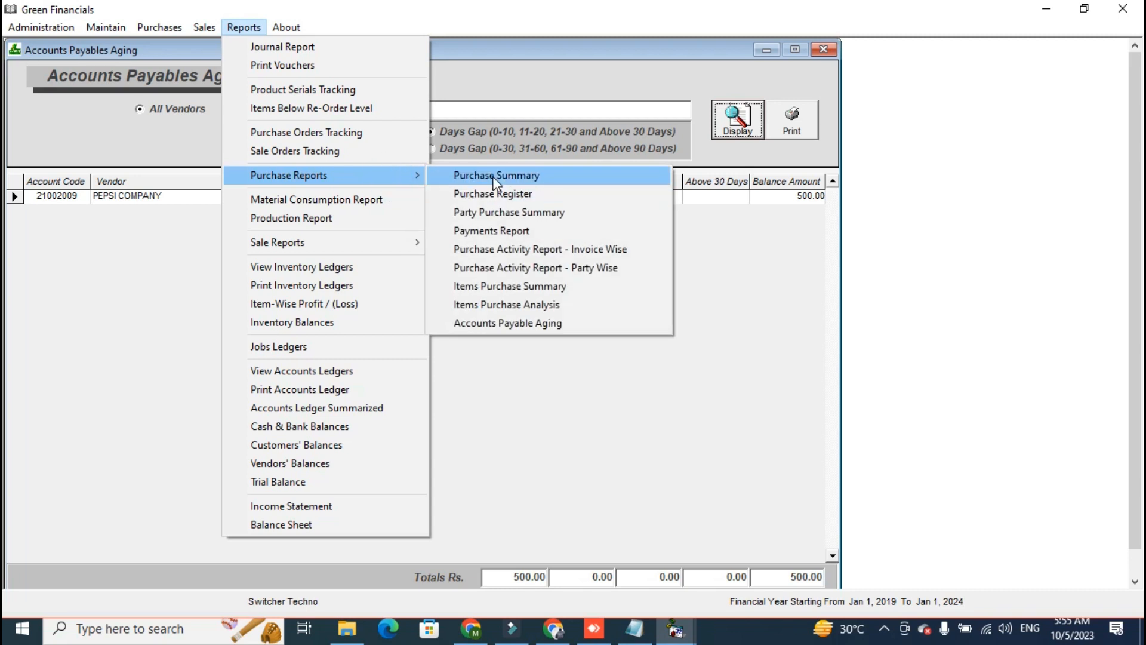
mouse_move(378, 242)
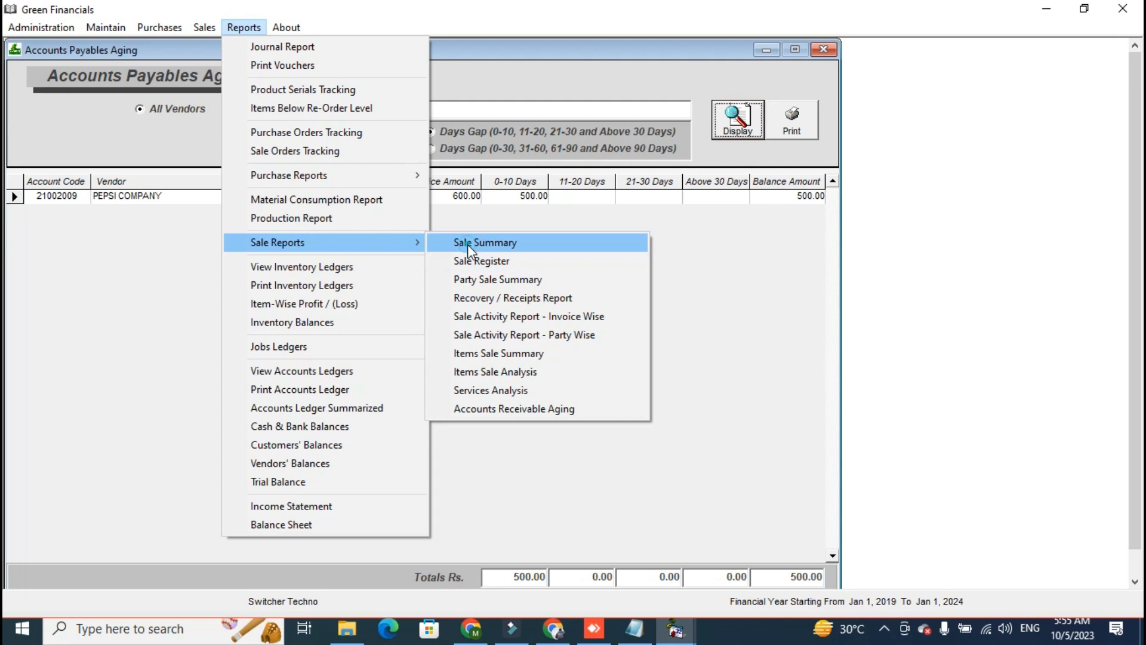
click(470, 261)
click(692, 119)
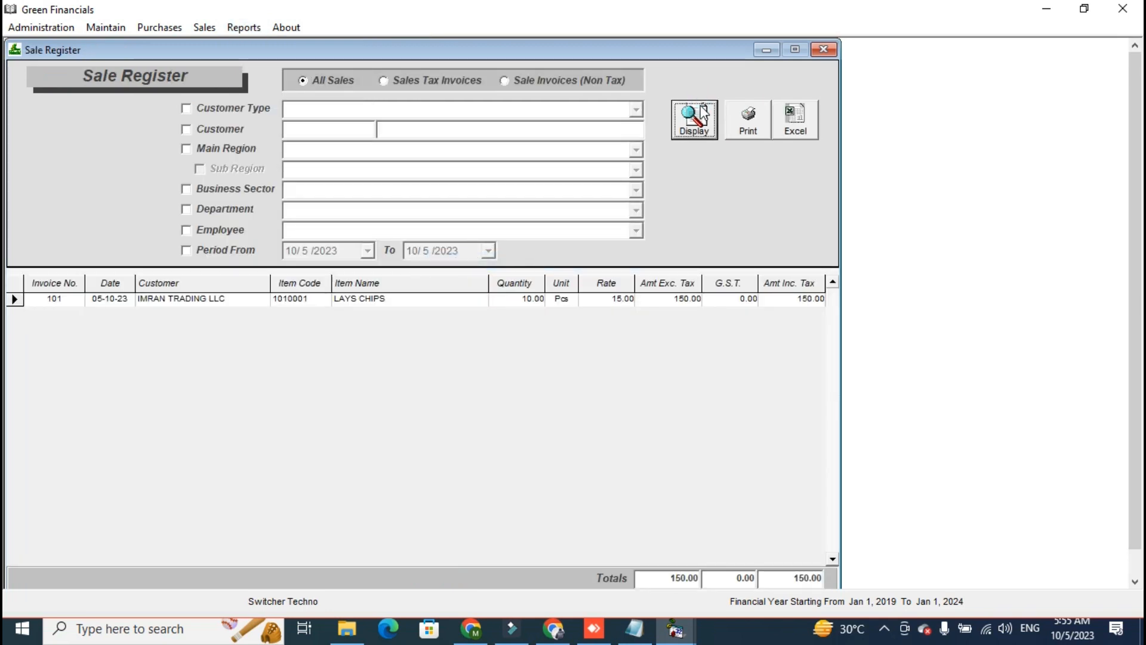
- Turn on the Period and Customer filters of the Sale Register, look at the start-date calendar and leave the Main Region filter off
click(236, 246)
click(366, 251)
click(367, 251)
click(227, 149)
click(224, 132)
click(324, 127)
click(198, 149)
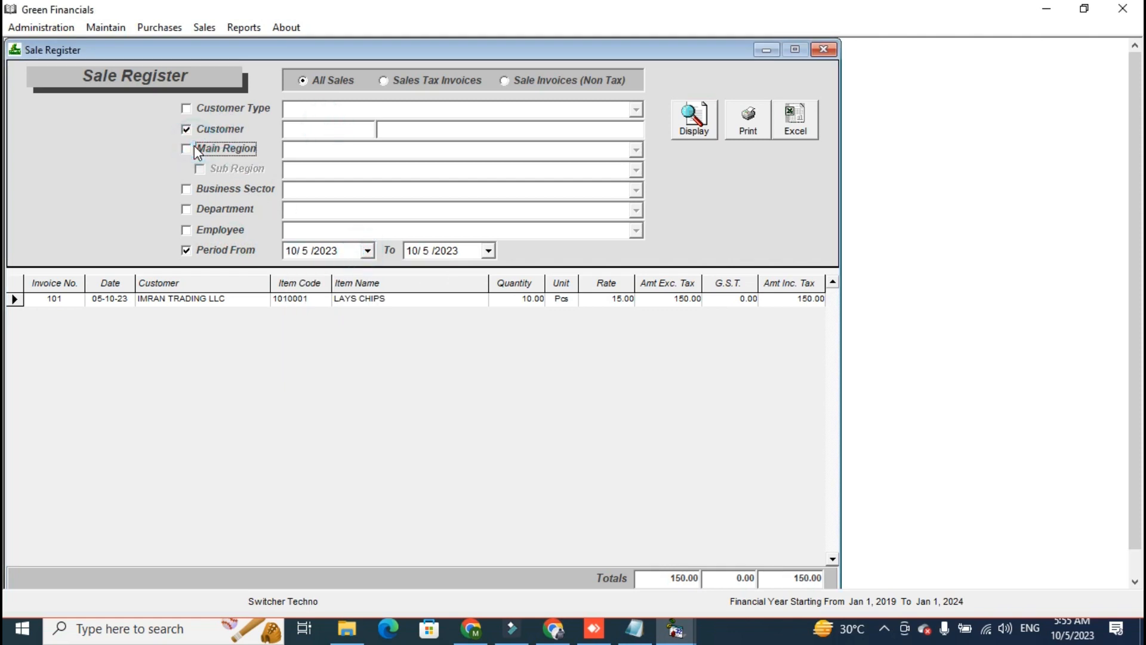
- Display the Inventory Balances report for all items and examine the Quantity In, Quantity Out and Closing Balance of LAYS CHIPS
click(243, 27)
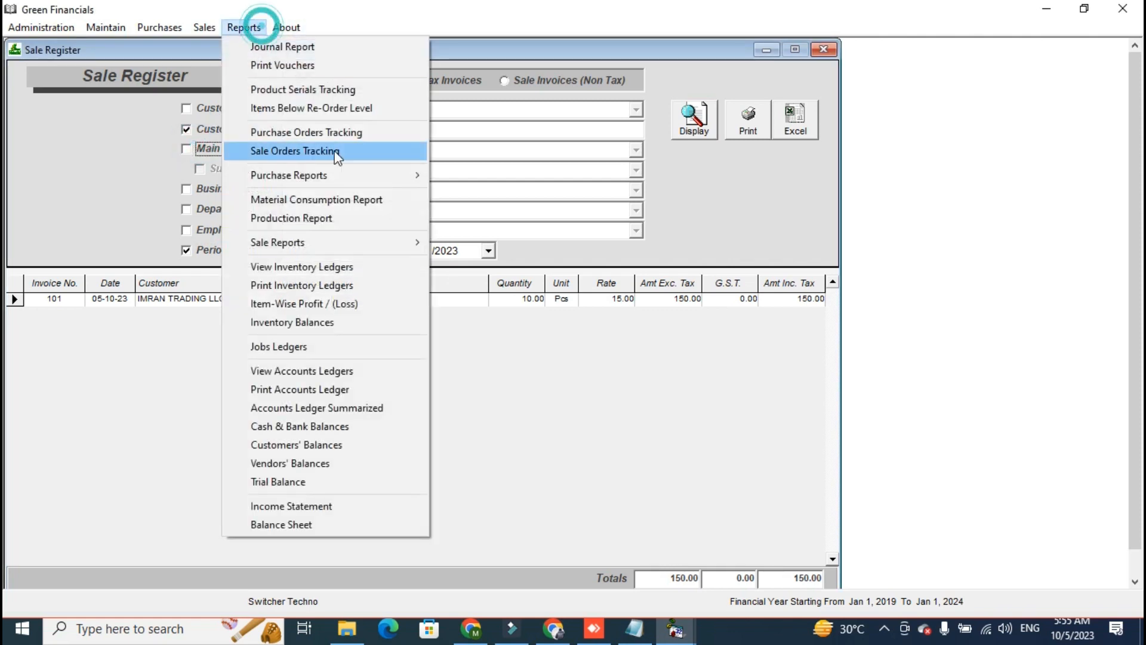
click(349, 322)
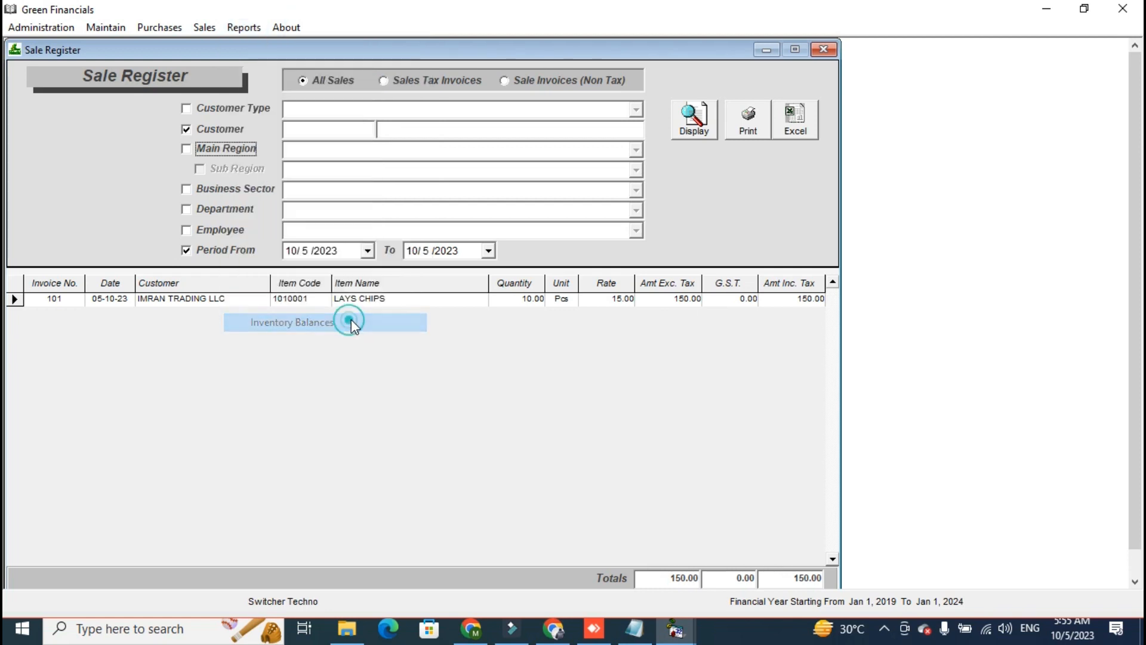
click(657, 196)
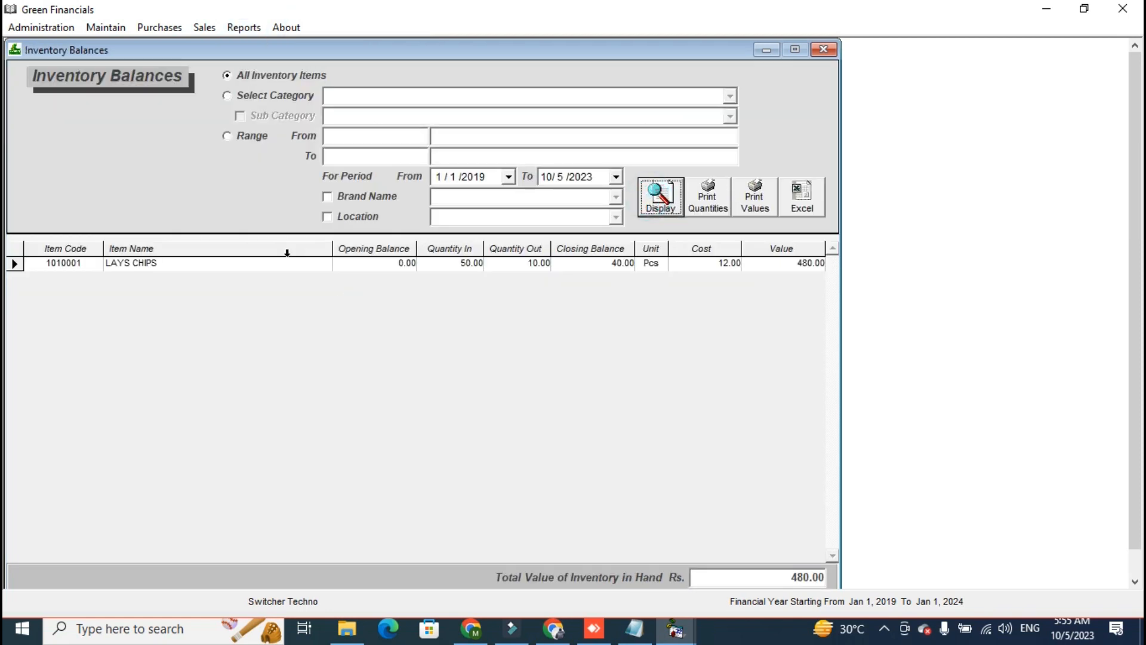
click(448, 263)
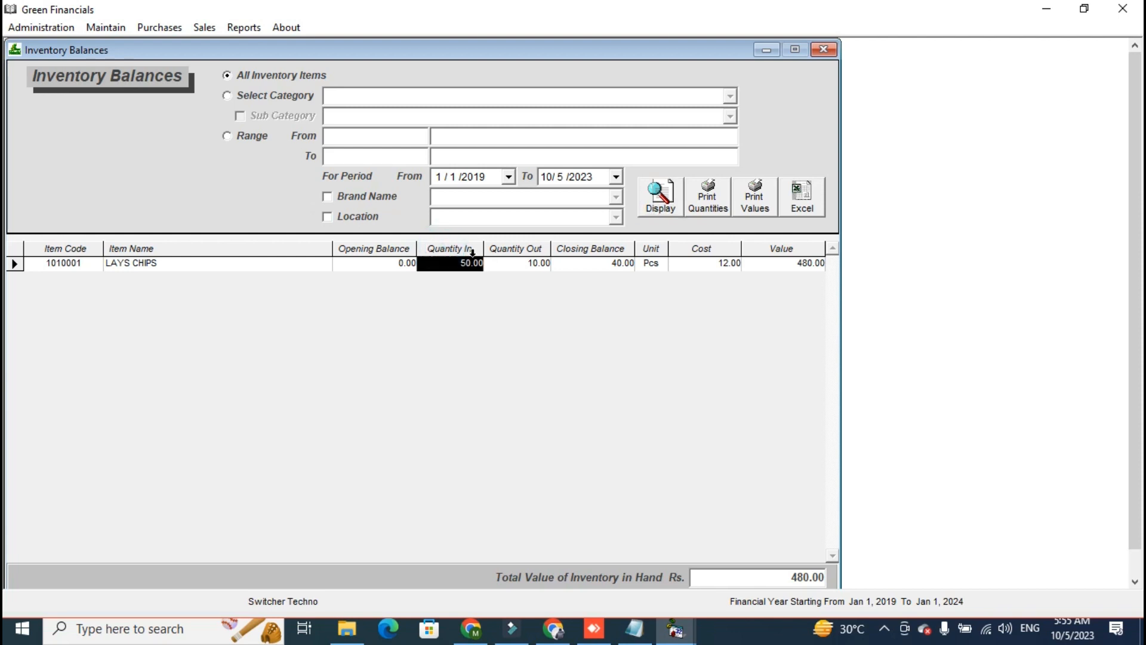
click(501, 263)
click(614, 265)
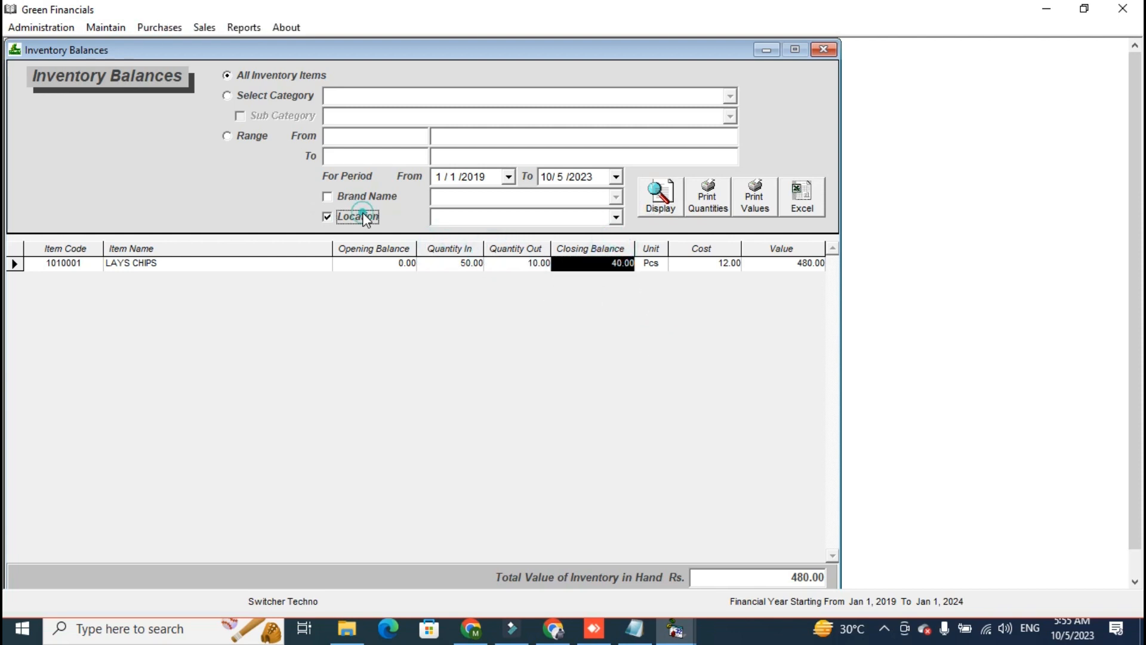
- Filter the Inventory Balances by the category GENERAL ITEMS and sub category LAYS and display the result
click(275, 95)
click(730, 95)
click(704, 128)
click(257, 115)
click(729, 116)
click(705, 151)
click(662, 206)
- Open the Accounts Ledgers view, find the IMRAN TRADING LLC account and display its ledger
click(242, 28)
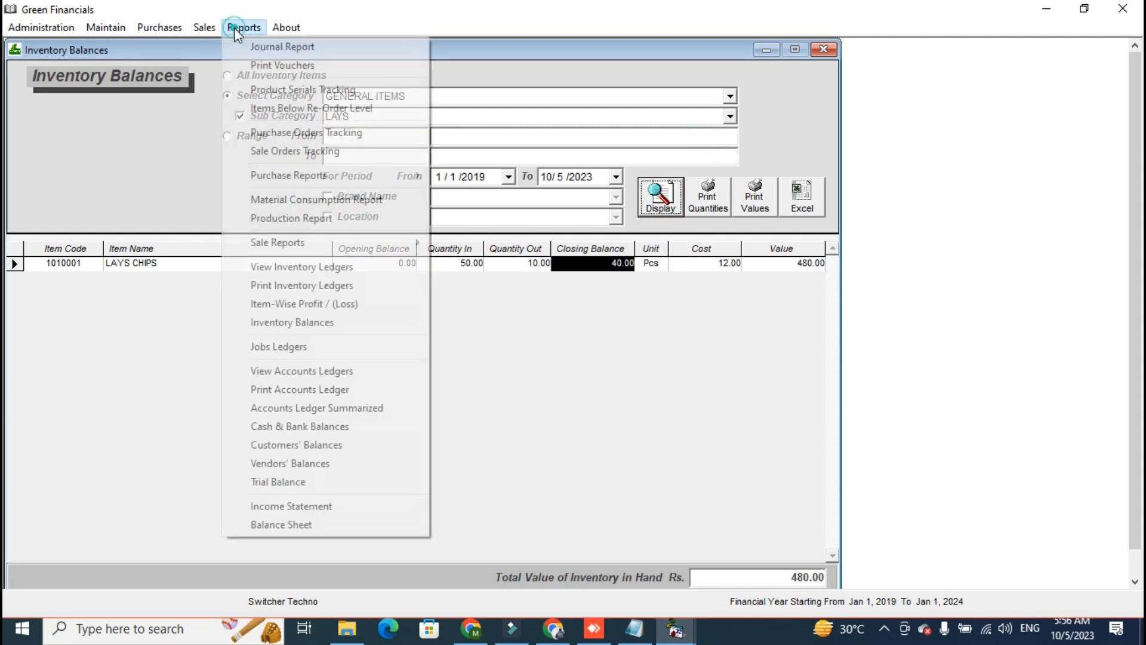
click(346, 370)
text(IMRAN)
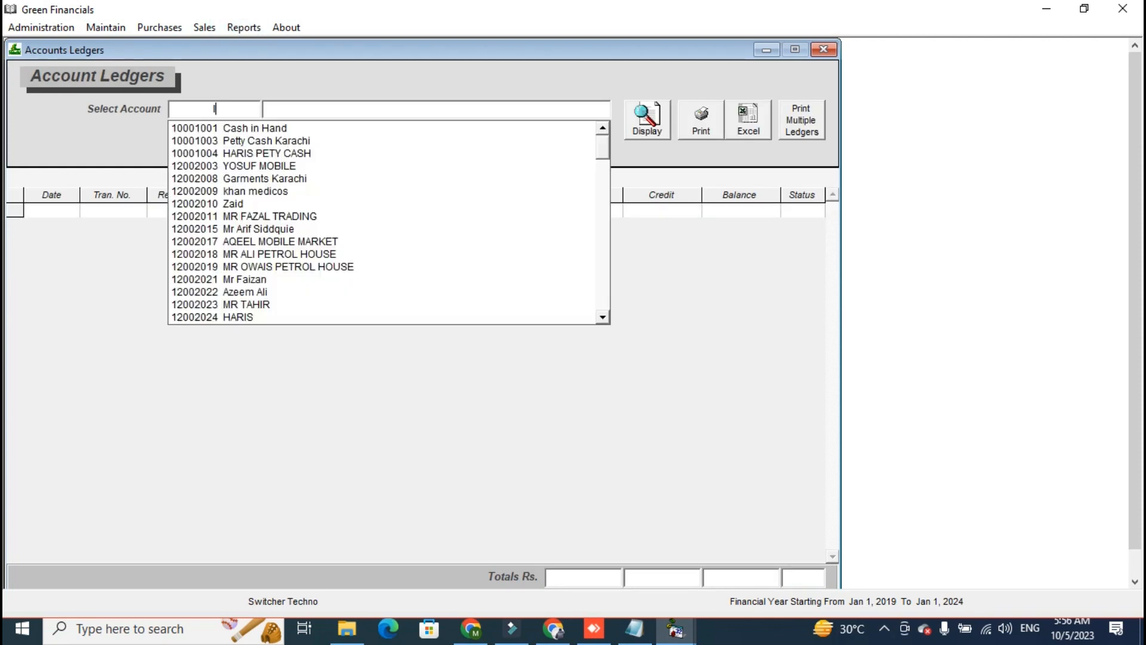
key(Down)
key(Down)
key(Down)
key(Down)
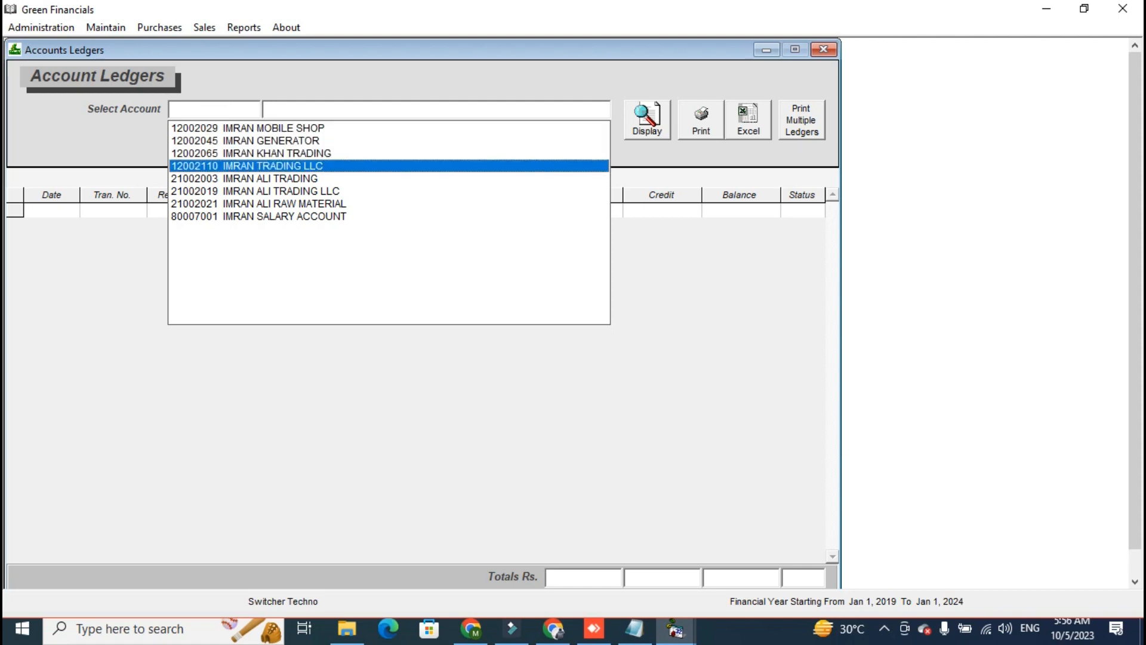
key(Return)
click(648, 119)
- Preview the IMRAN TRADING LLC ledger for printing, and close the preview, ledger, Inventory Balances and Sale Register windows
click(693, 125)
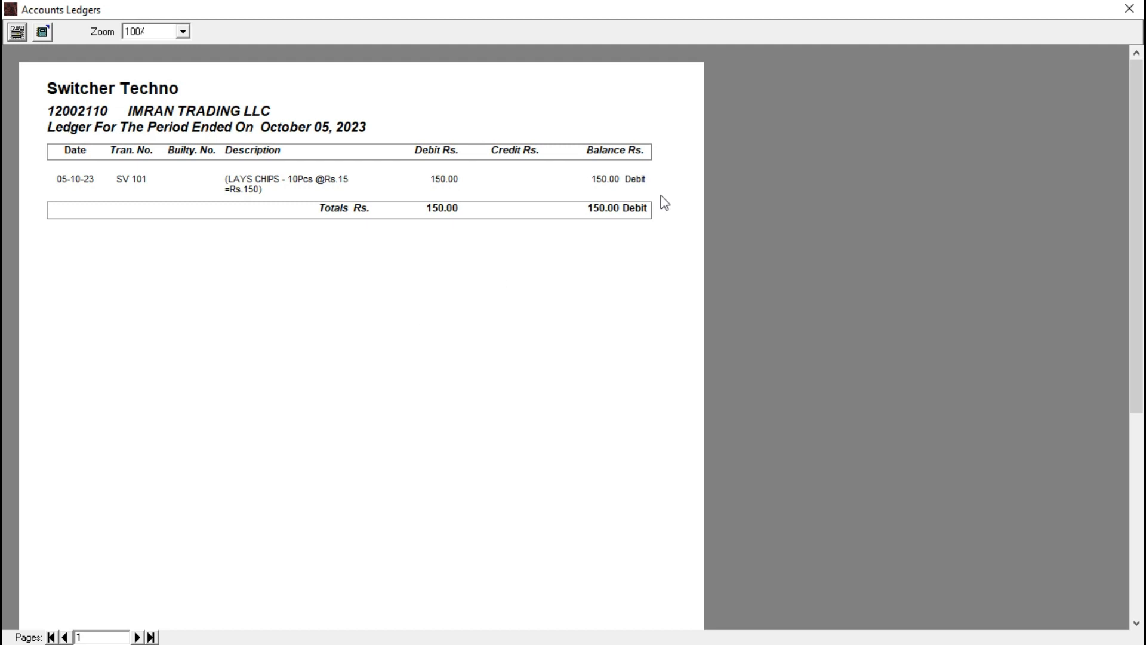
click(1130, 8)
click(831, 50)
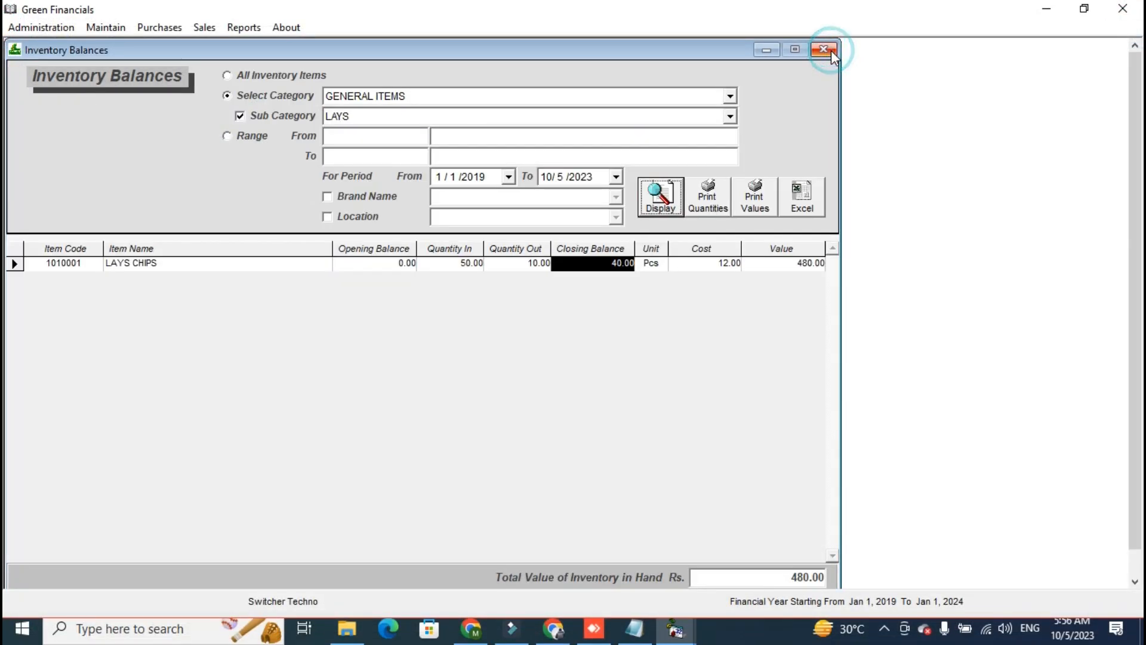
click(831, 50)
click(830, 49)
- Open the Customers' Balances report and display the balances of all customers
click(243, 28)
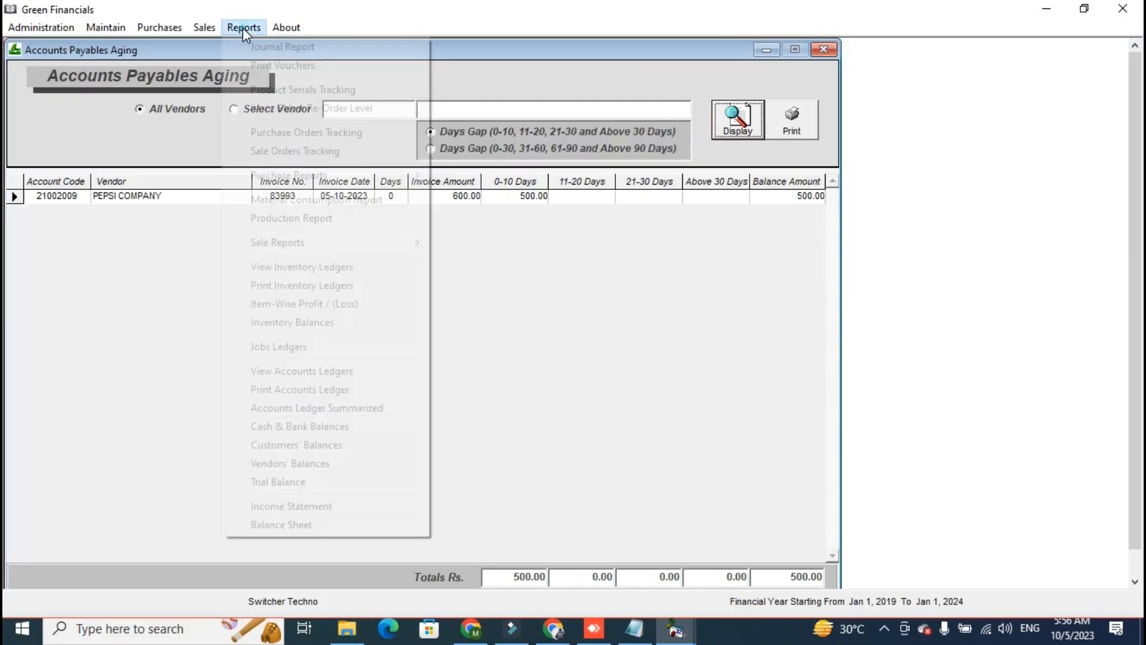
click(372, 444)
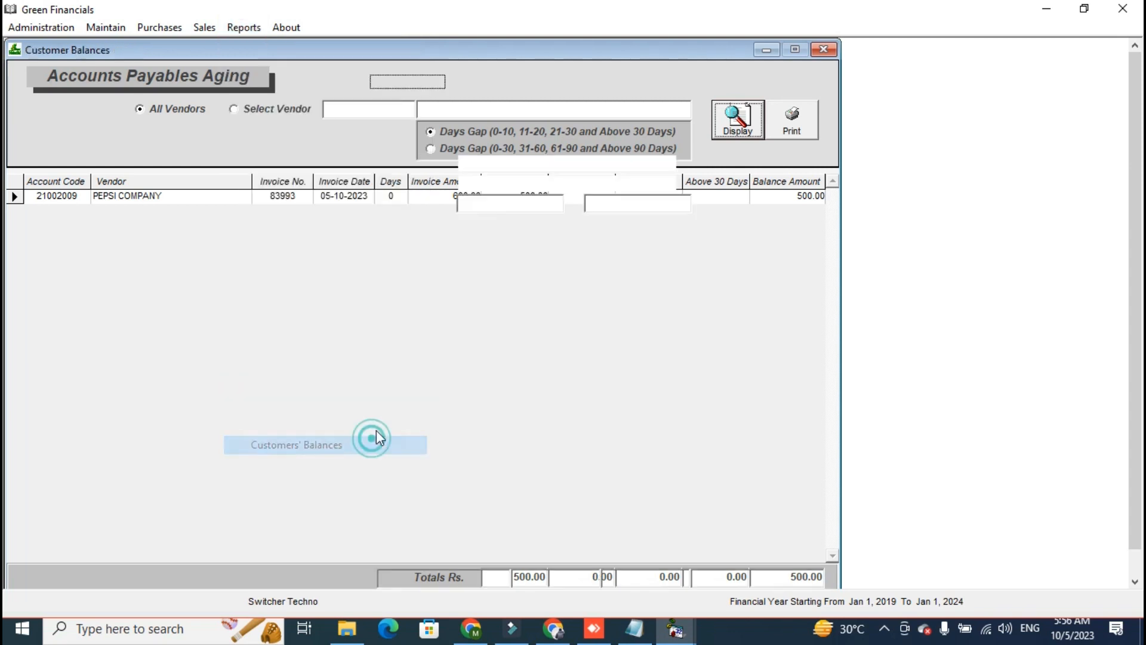
click(739, 93)
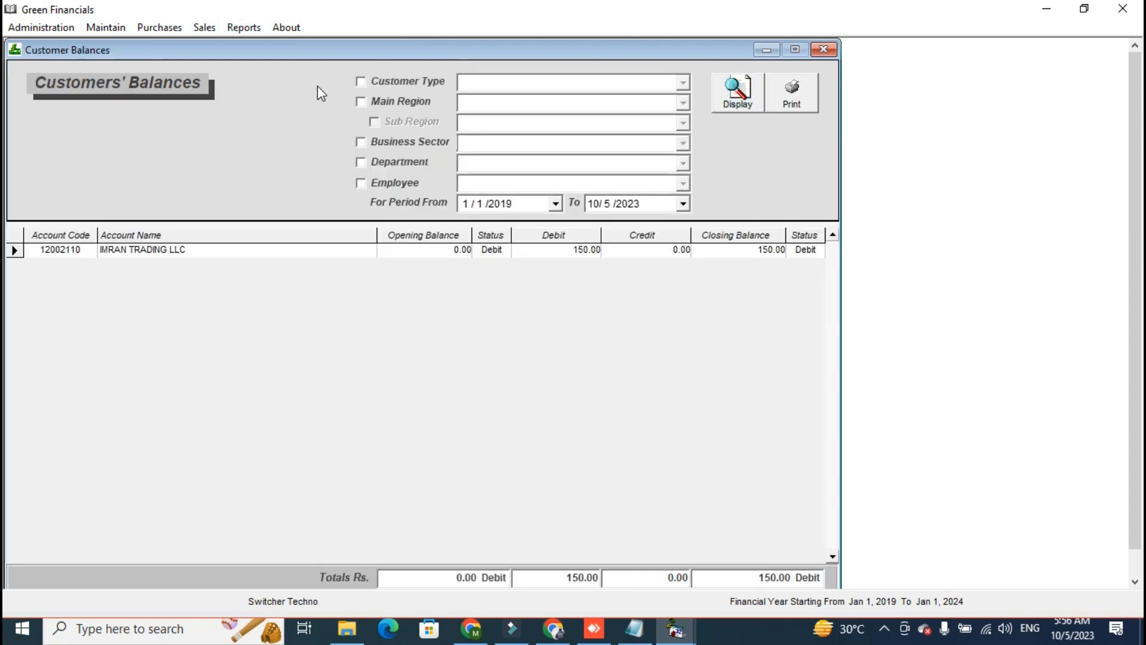
- Open the Vendors' Balances report and display the balances of all vendors
click(227, 30)
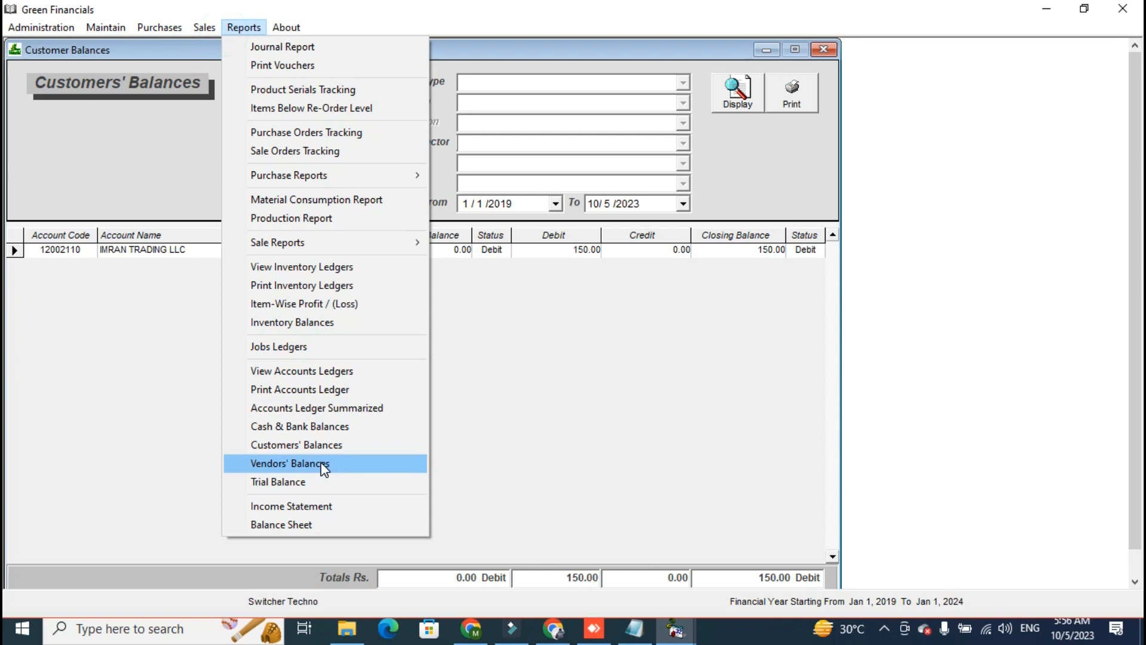
click(323, 462)
click(737, 95)
click(696, 308)
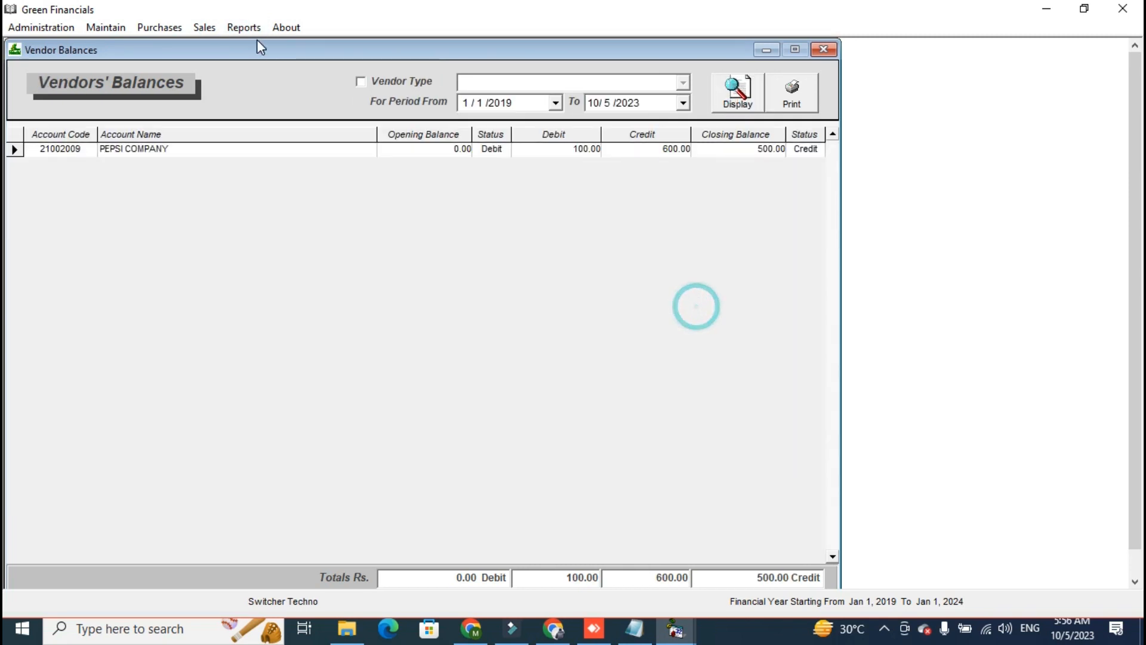
- View both pages of the Balance Sheet to date, and close its preview and dialog
click(248, 28)
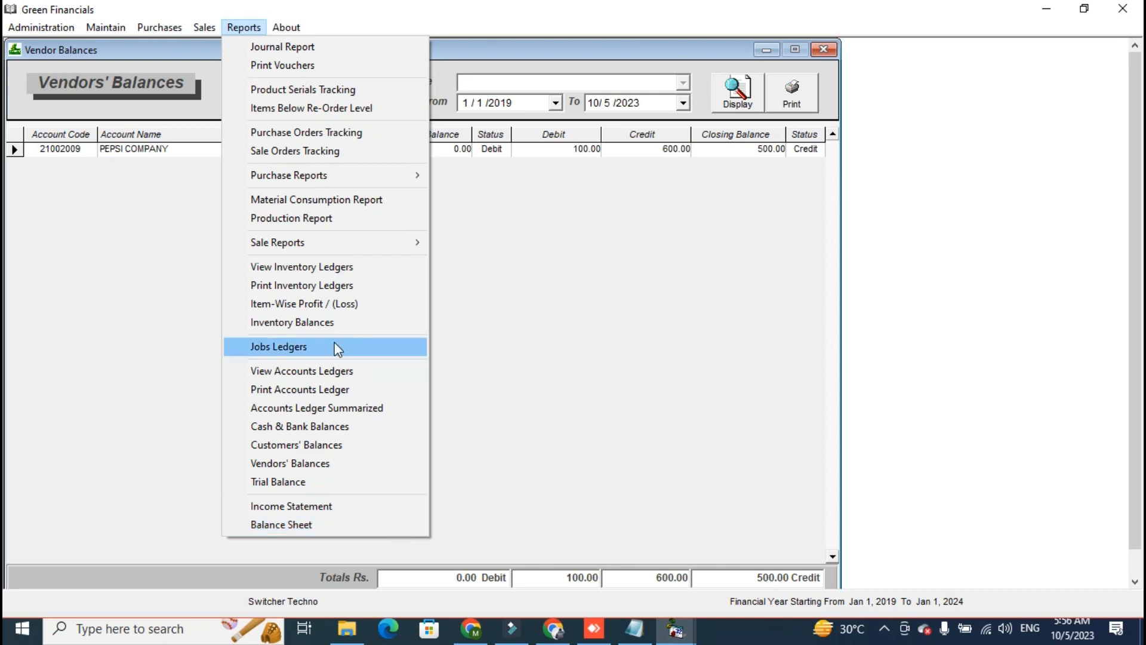
click(544, 285)
click(261, 29)
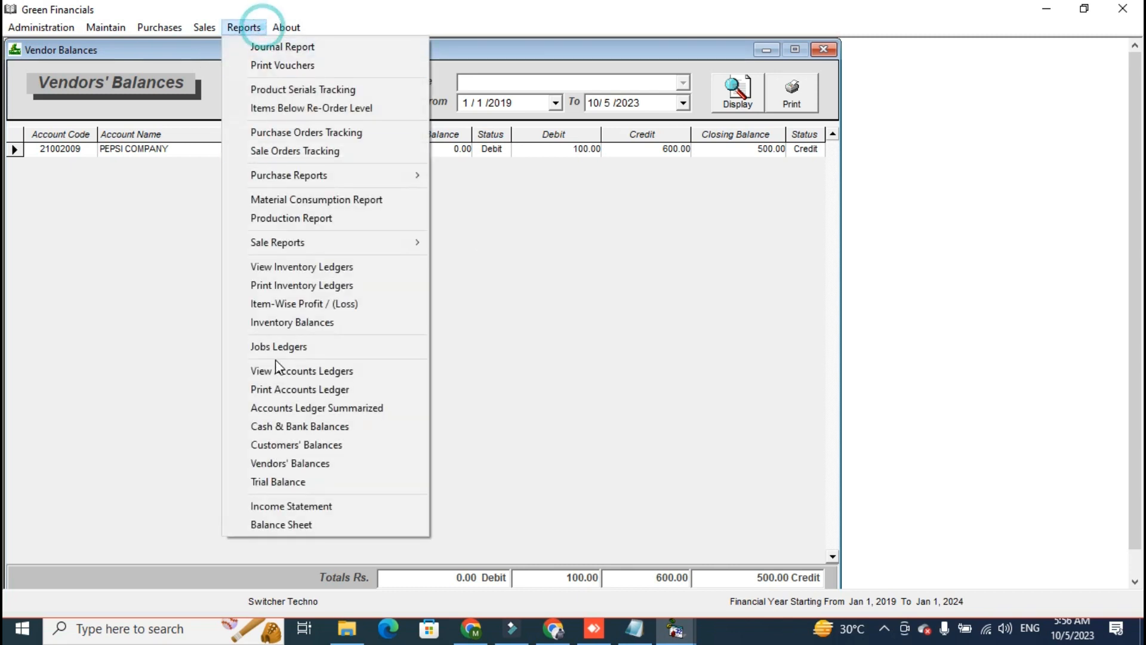
click(313, 525)
click(738, 231)
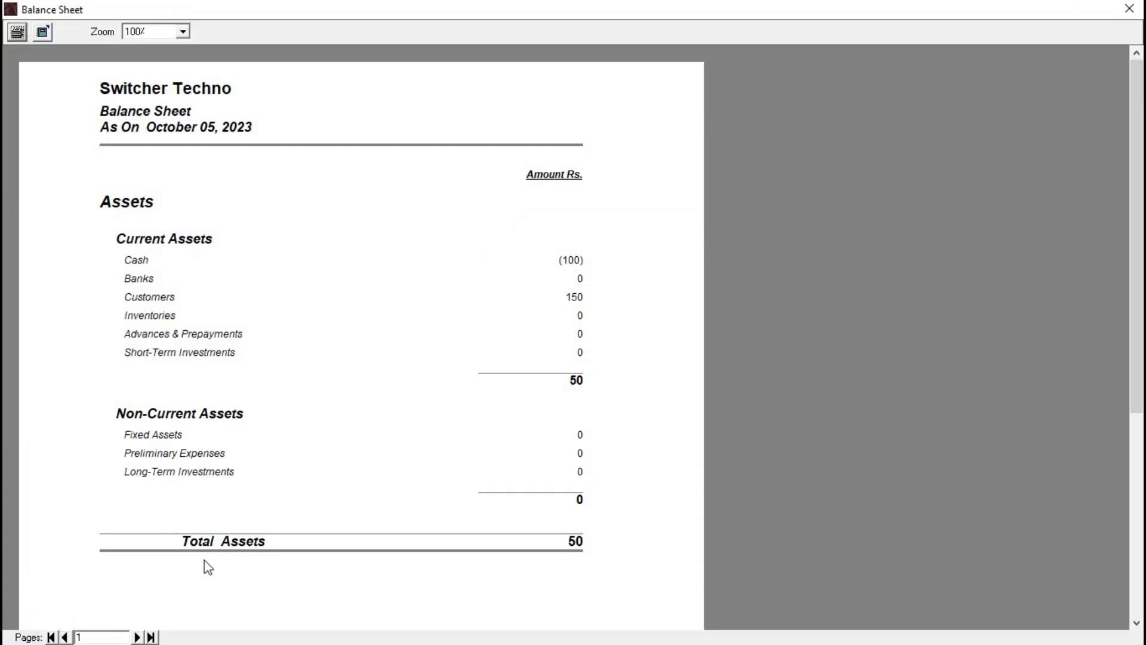
click(138, 638)
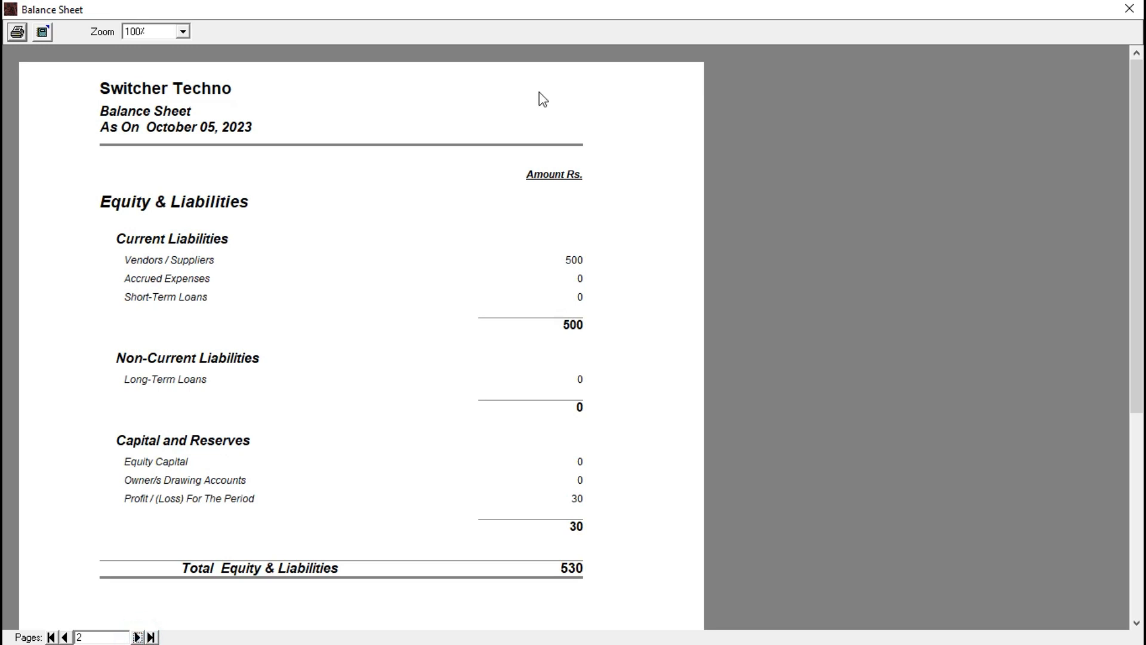
click(1129, 8)
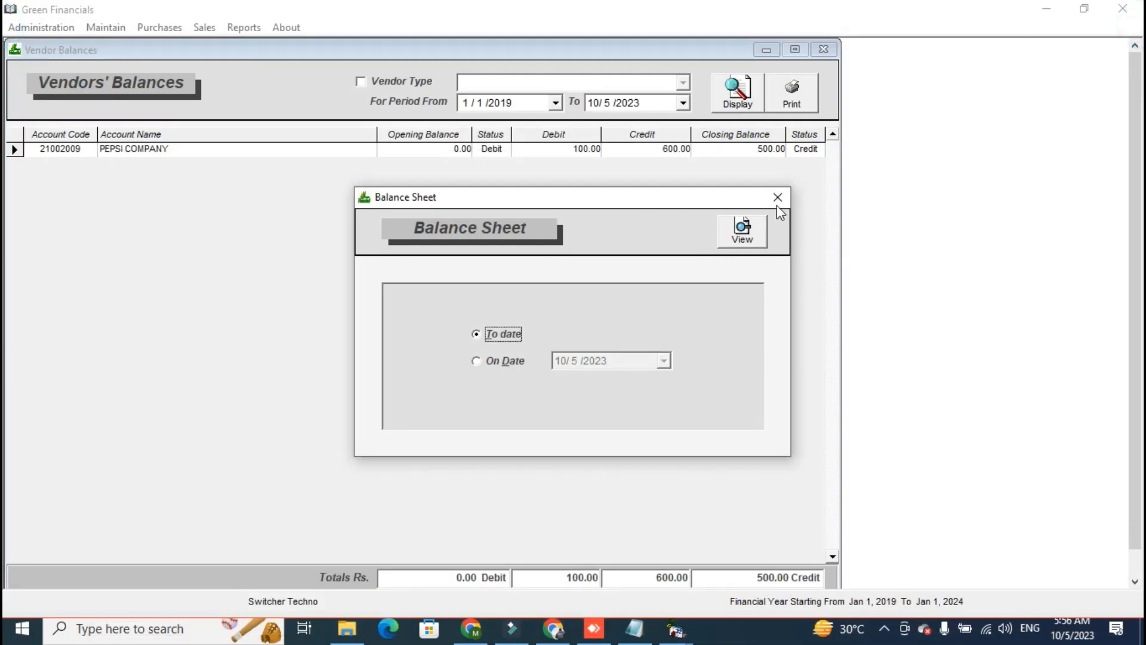
click(777, 197)
- View the Income Statement to date down to the net profit line, and close its preview and dialog
click(243, 28)
click(392, 504)
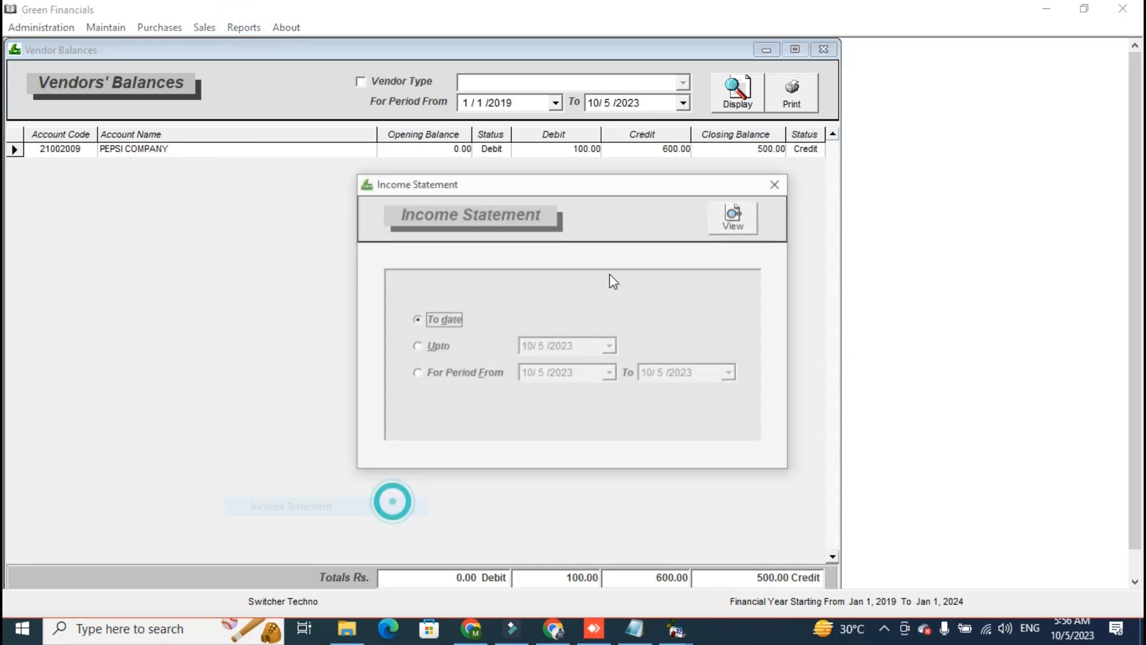
click(753, 231)
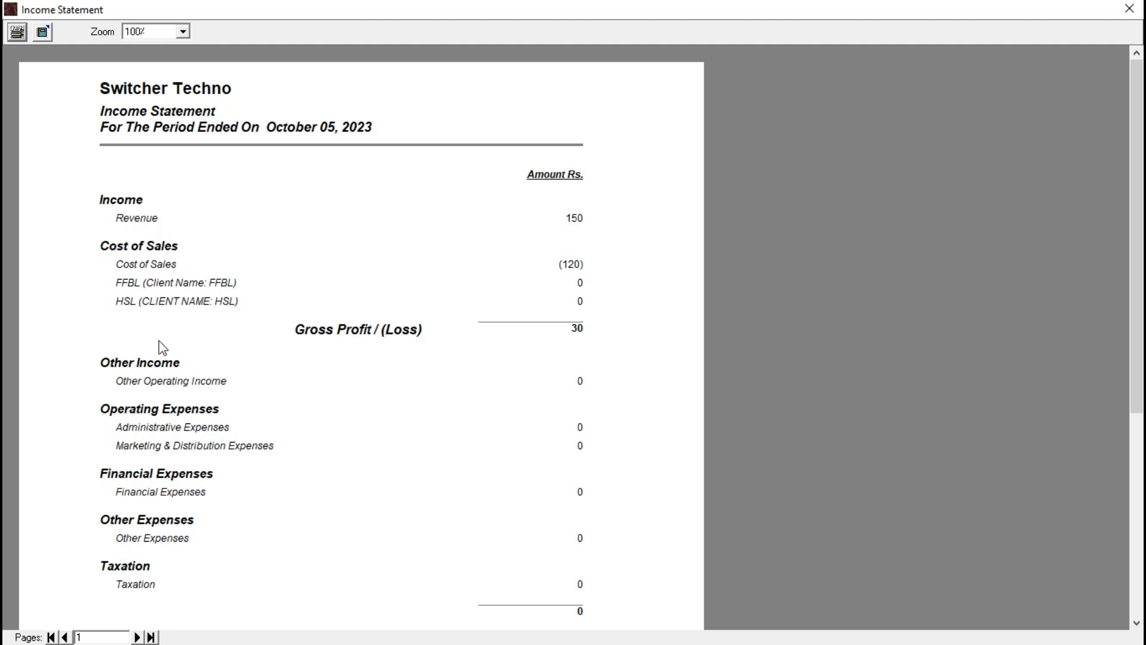
scroll(830, 373, down, 2)
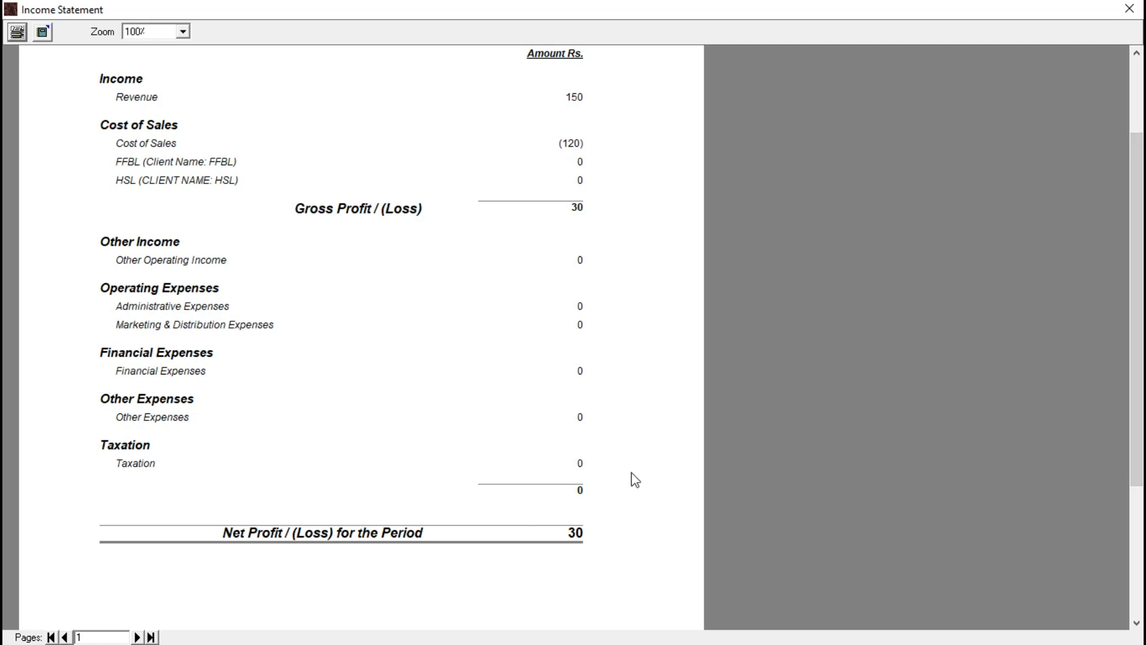
click(1133, 7)
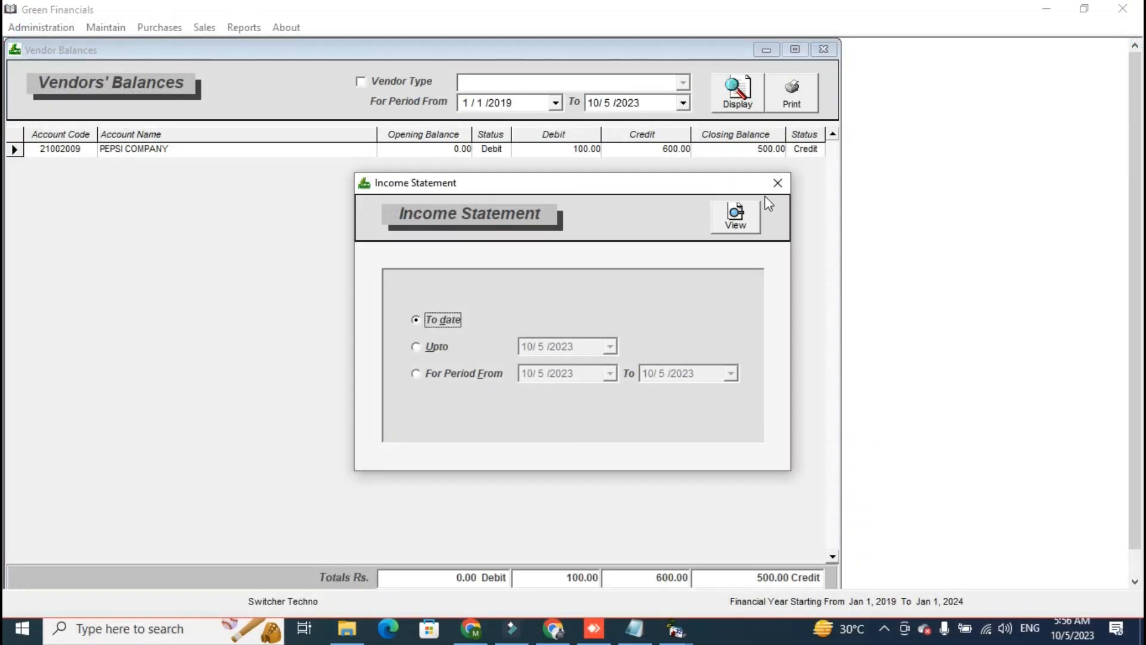
click(778, 182)
- Close all remaining report windows to return to the main welcome menu
click(826, 52)
click(826, 52)
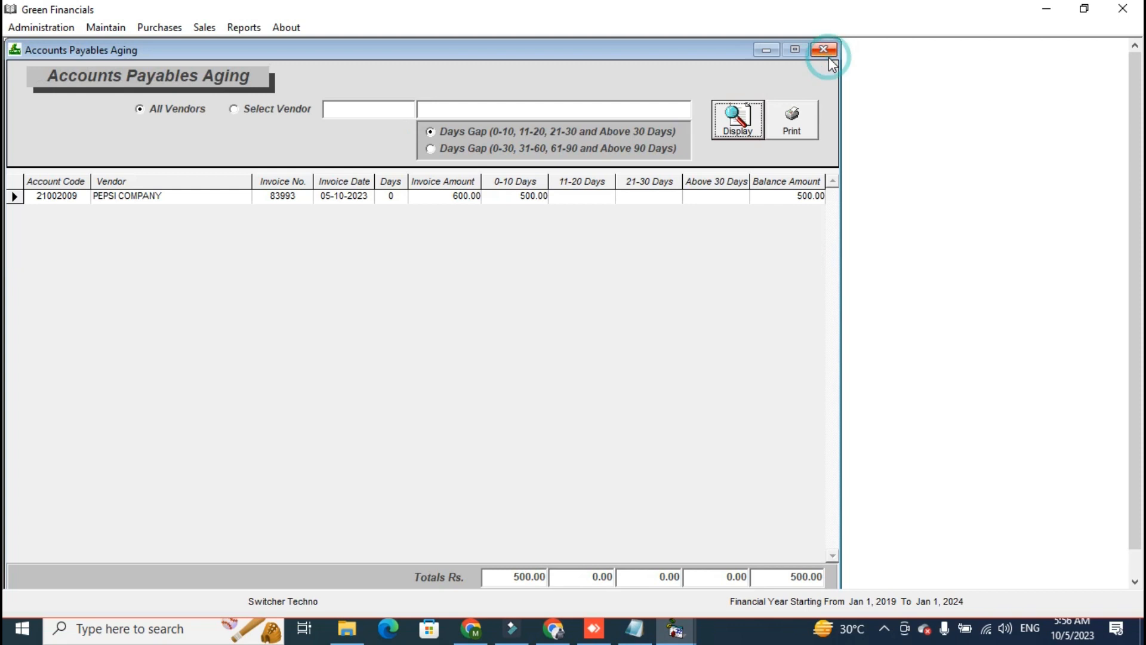
click(828, 56)
click(828, 56)
click(828, 56)
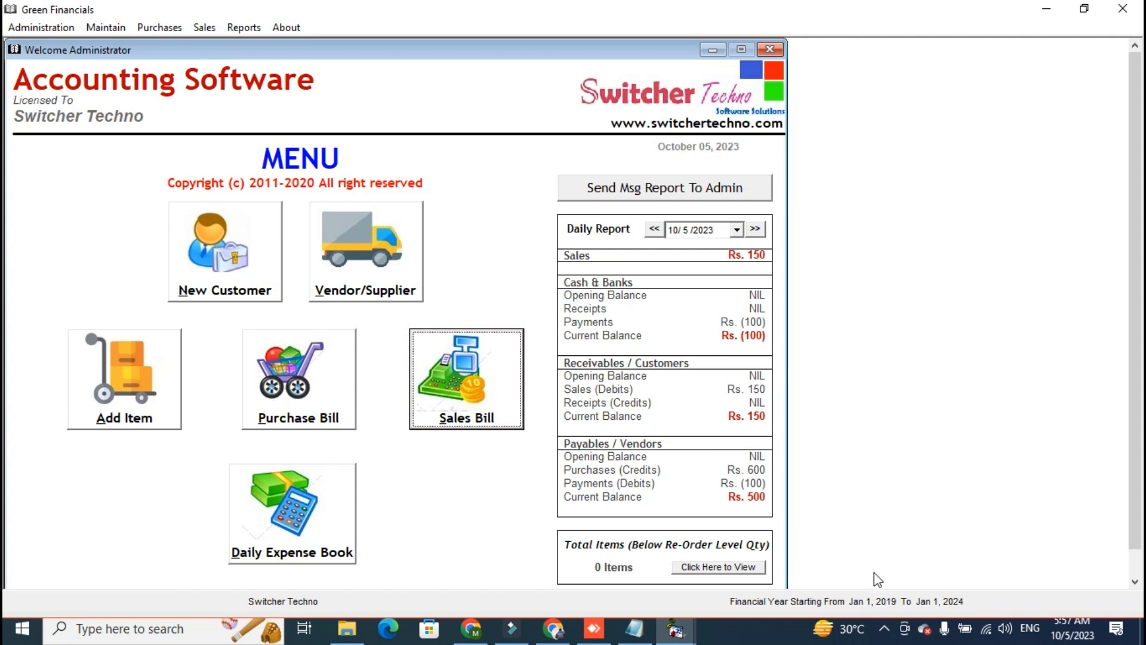
click(874, 629)
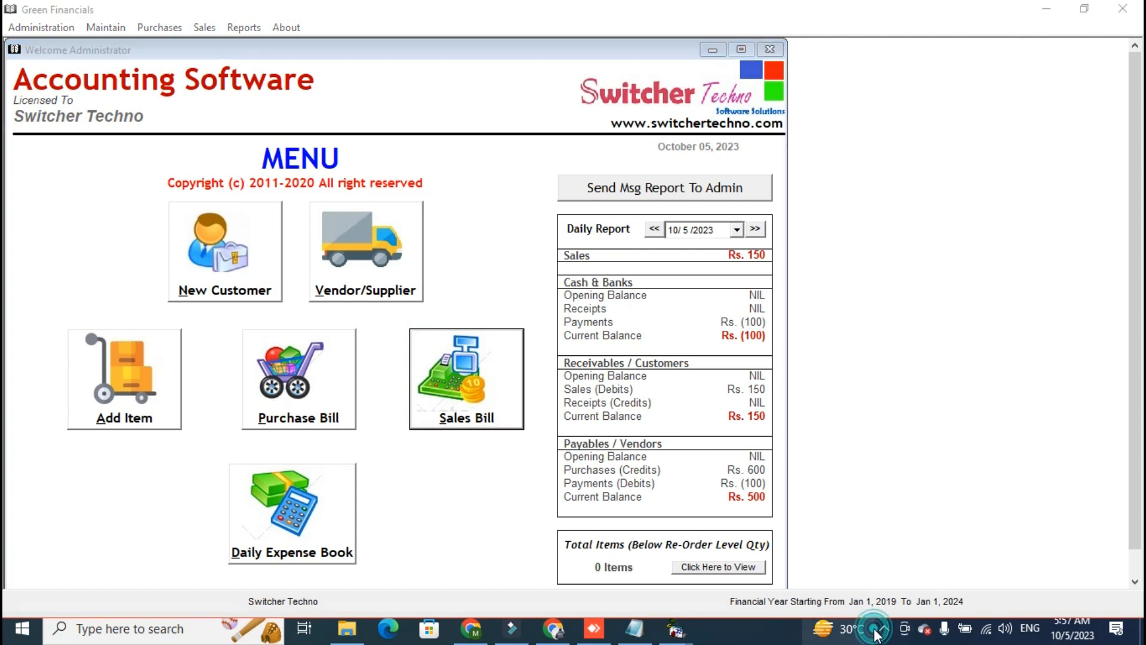